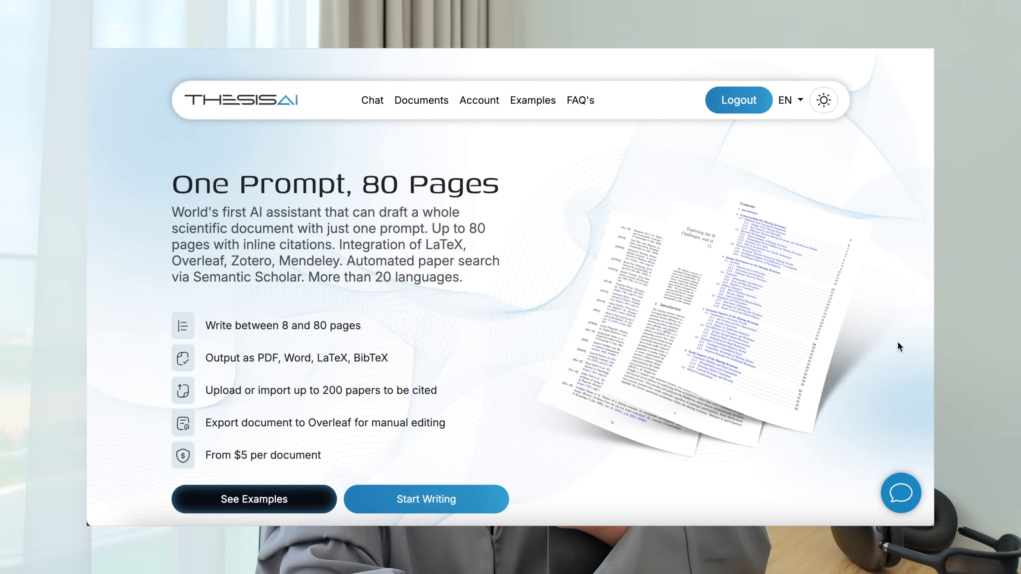
# Examine the ThesisAI home page for its document length, output formats, reference paper limit, integrations and demo video.
pyautogui.scroll(-2, 898, 346)
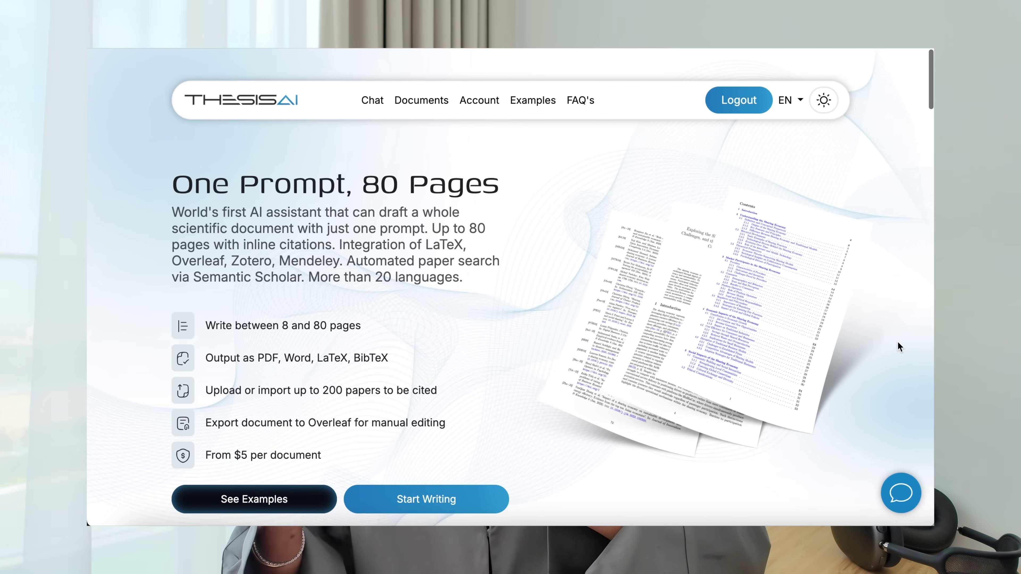
pyautogui.scroll(-1, 897, 342)
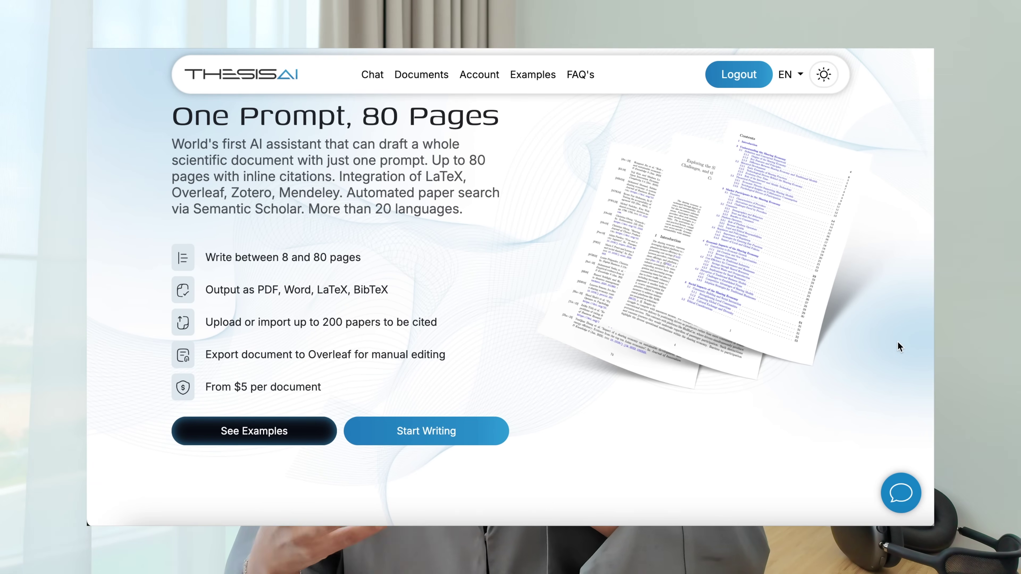
pyautogui.scroll(-1, 897, 341)
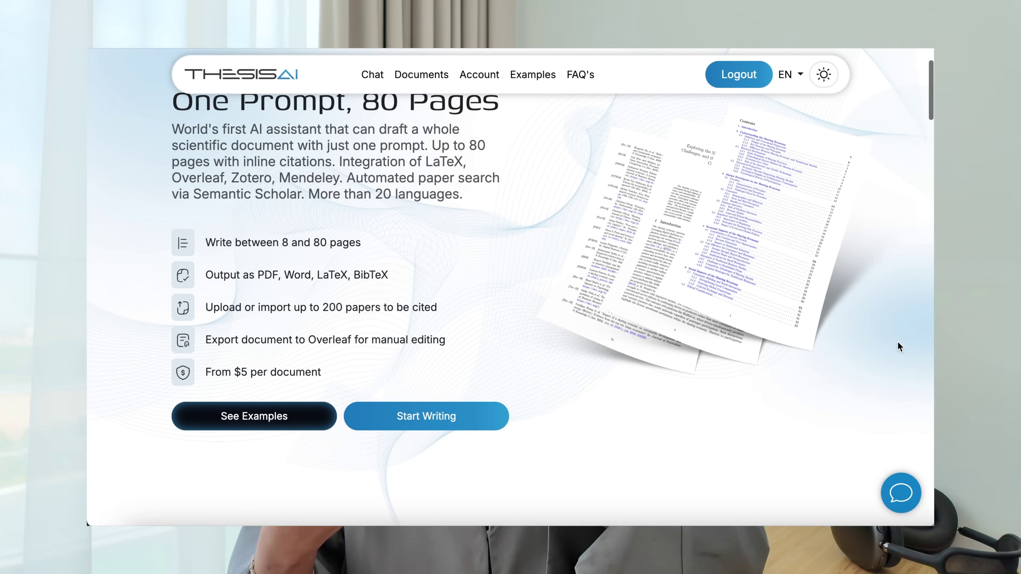
pyautogui.moveTo(309, 308); pyautogui.dragTo(439, 311)
pyautogui.scroll(-6, 632, 323)
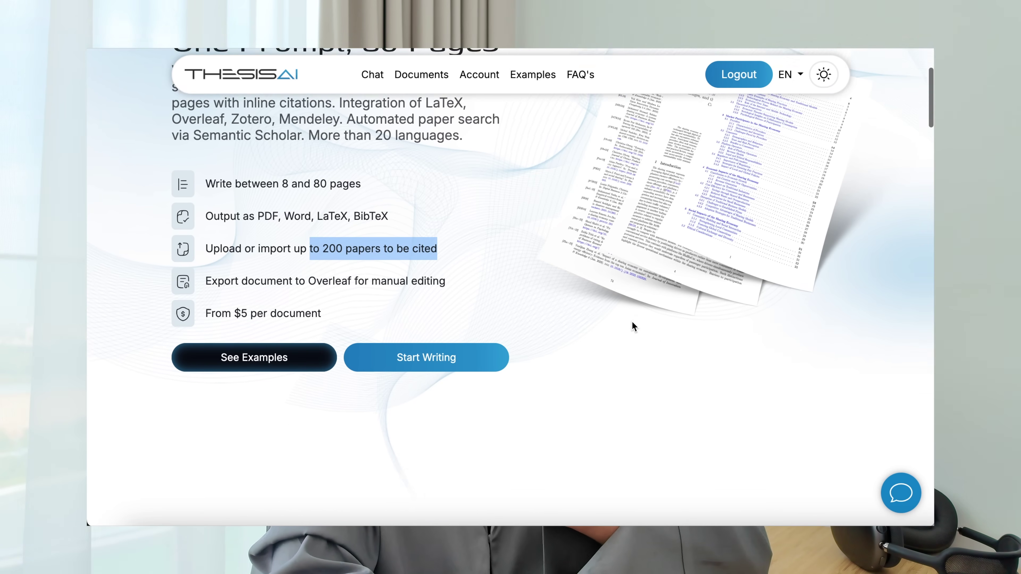
pyautogui.scroll(-6, 634, 306)
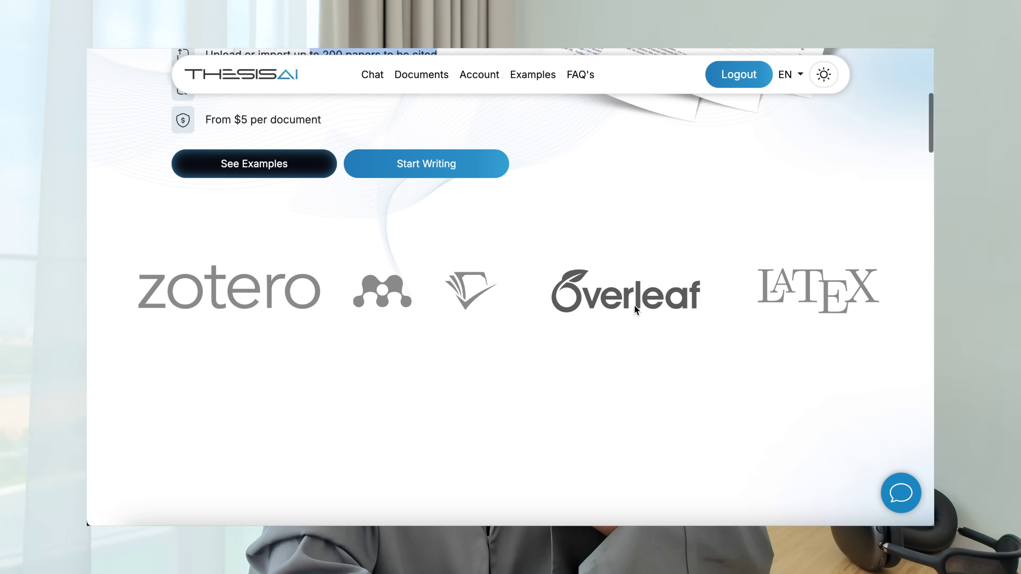
pyautogui.scroll(-4, 634, 305)
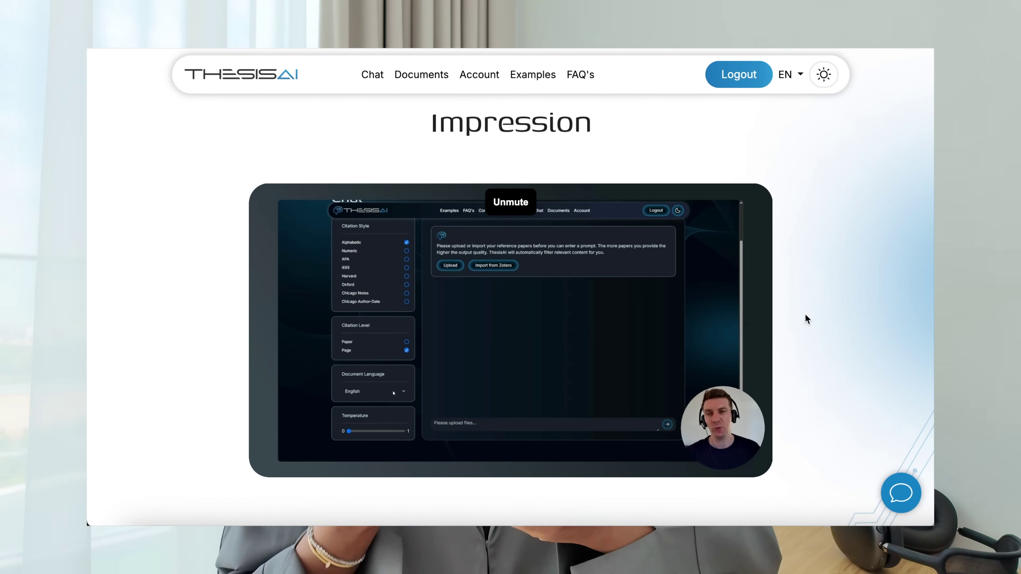
pyautogui.scroll(-3, 805, 314)
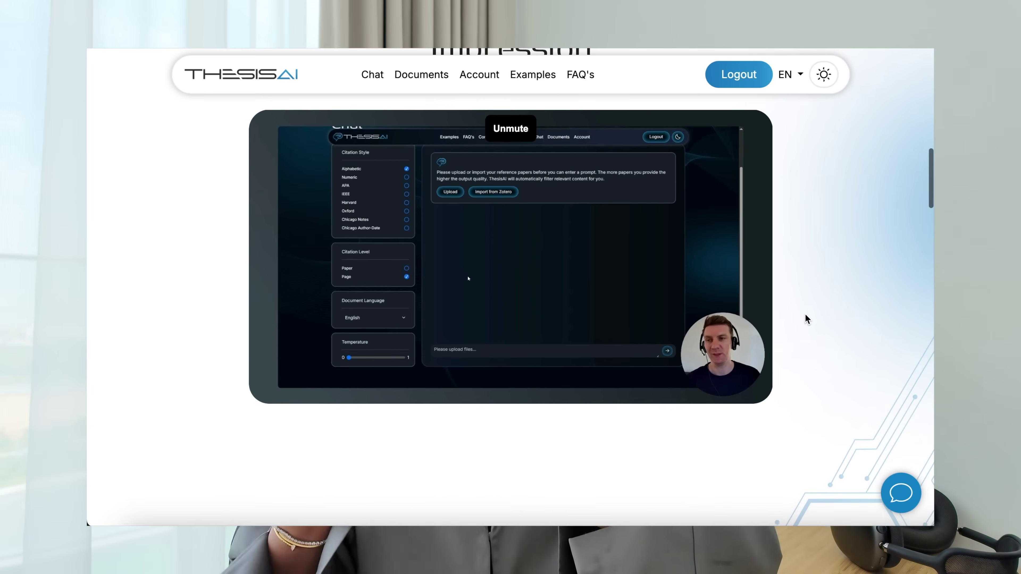
pyautogui.scroll(-10, 805, 314)
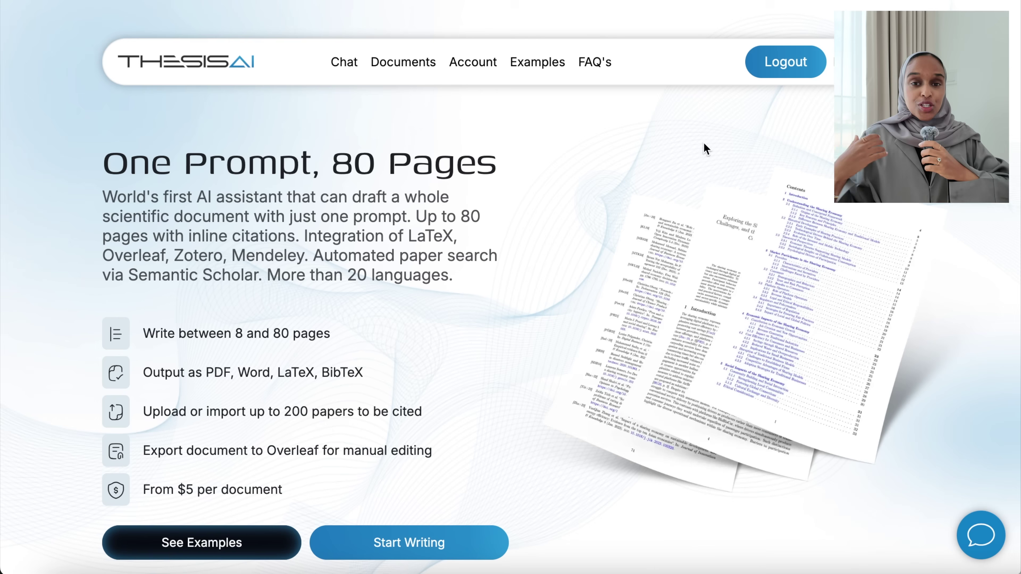
pyautogui.scroll(-2, 701, 207)
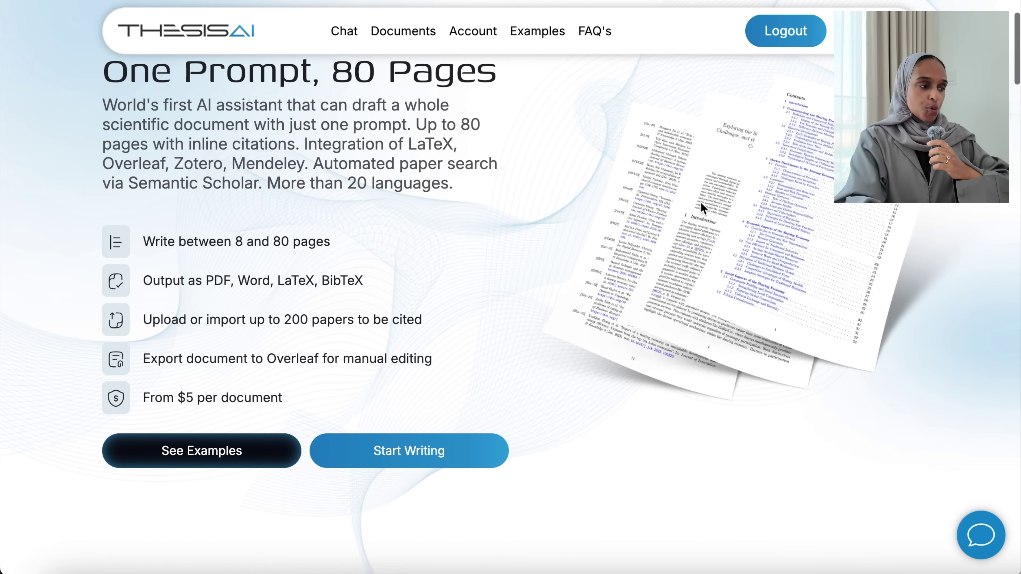
pyautogui.scroll(3, 701, 209)
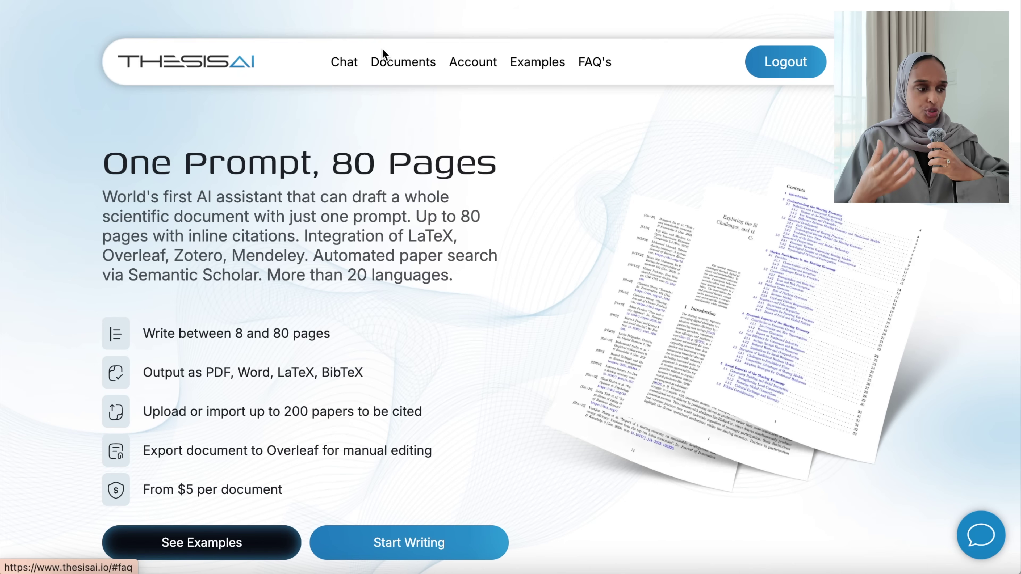
# Open the chat for a new document and choose to upload own reference papers.
pyautogui.click(343, 64)
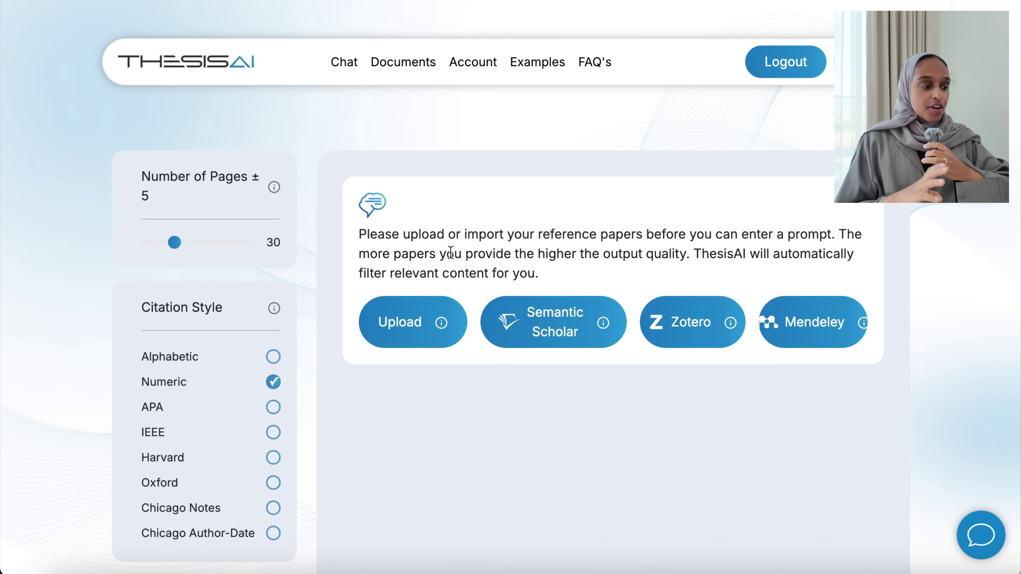
pyautogui.scroll(-2, 450, 258)
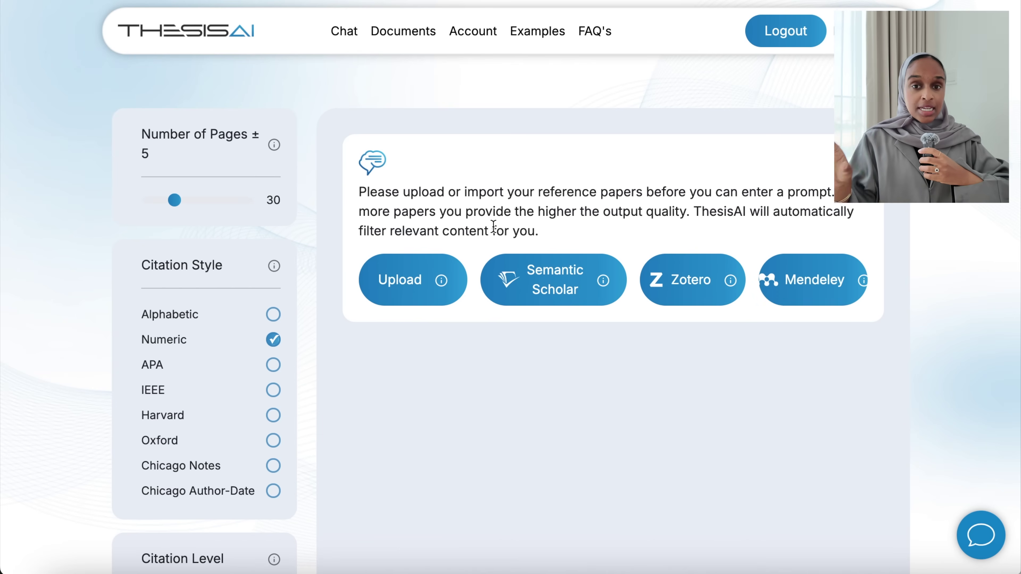
pyautogui.click(423, 268)
pyautogui.scroll(-2, 533, 298)
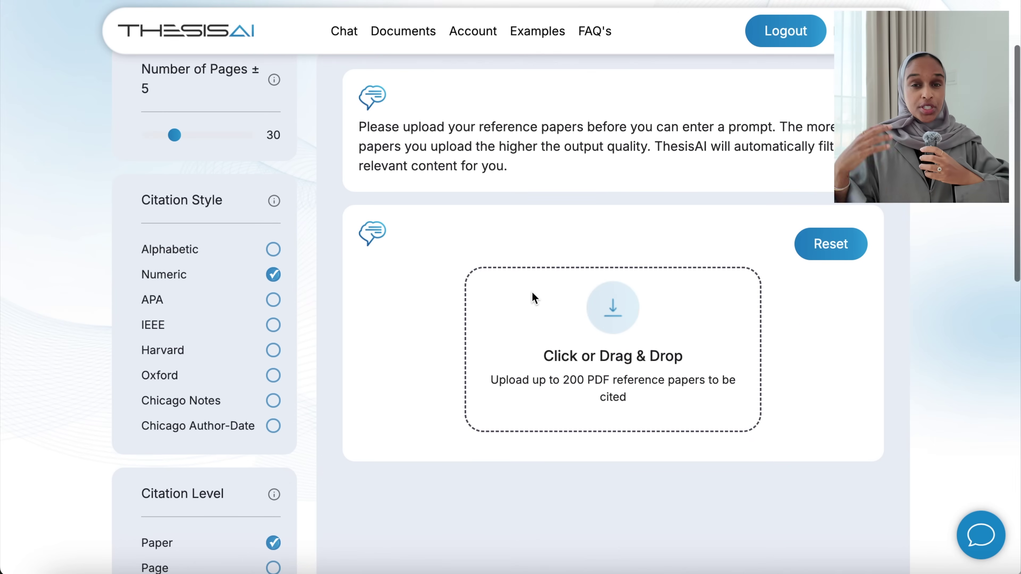
pyautogui.scroll(-2, 583, 311)
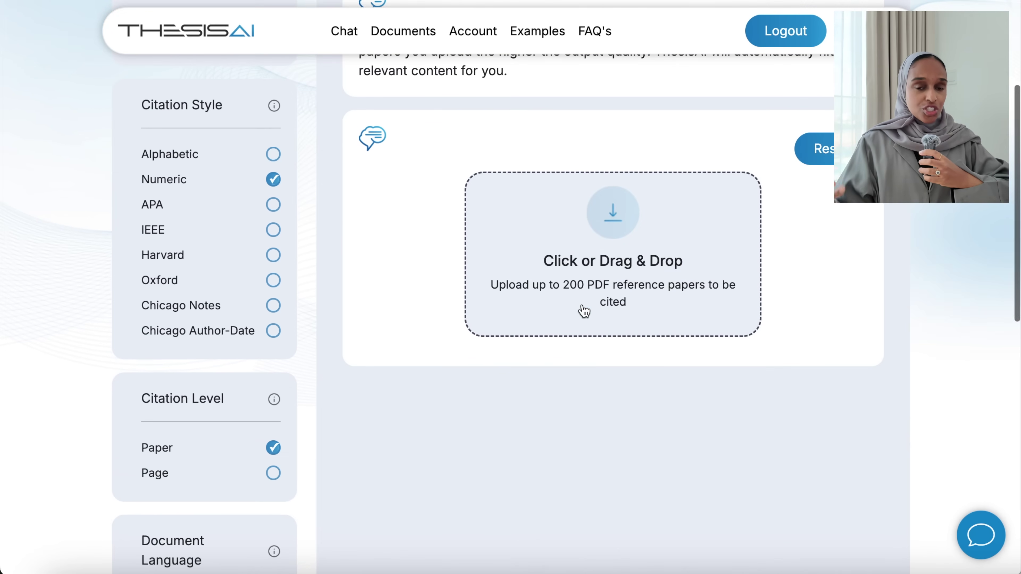
# Add all seven PDFs from the machine learning papers folder as reference papers and upload them.
pyautogui.click(585, 311)
pyautogui.moveTo(283, 147); pyautogui.dragTo(147, 175)
pyautogui.moveTo(152, 389); pyautogui.dragTo(137, 257)
pyautogui.moveTo(184, 293); pyautogui.dragTo(625, 245)
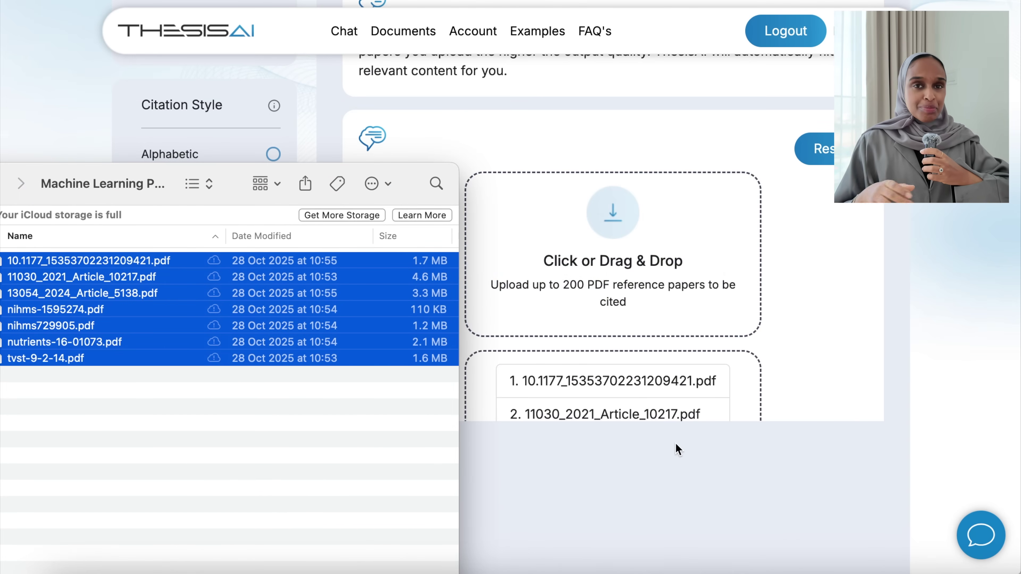
pyautogui.click(679, 449)
pyautogui.scroll(-3, 789, 261)
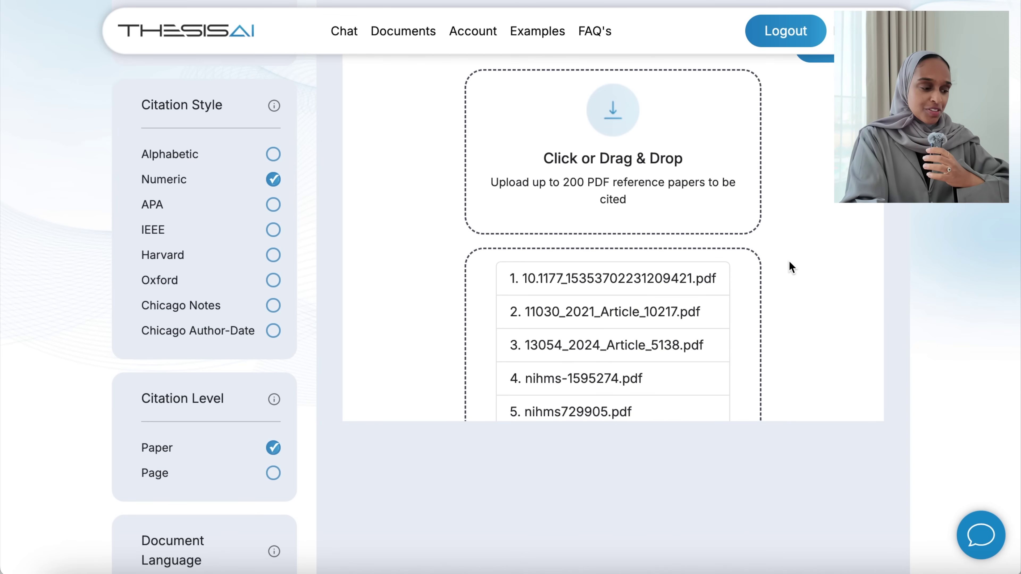
pyautogui.scroll(2, 788, 261)
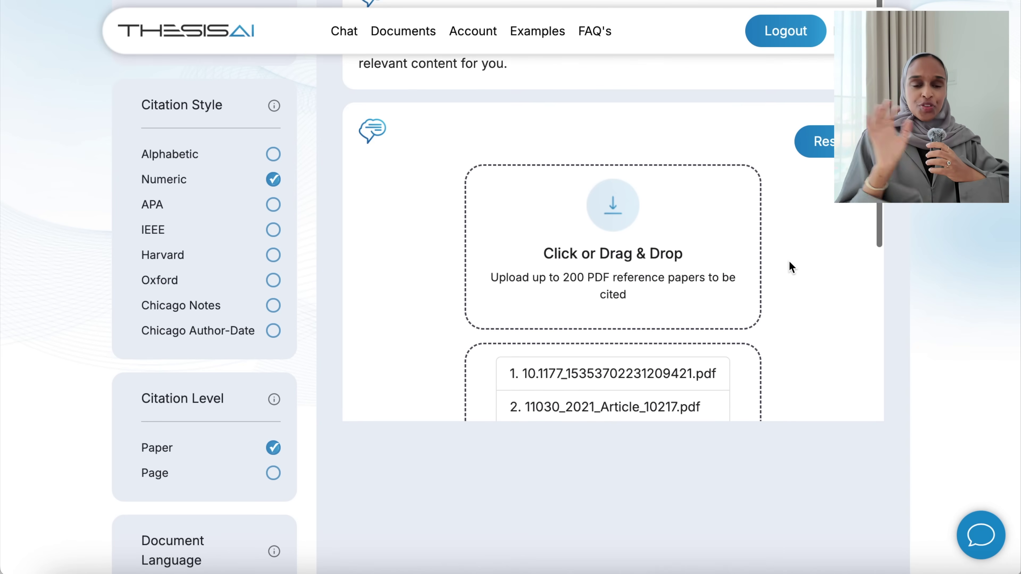
pyautogui.scroll(-6, 788, 261)
pyautogui.click(641, 353)
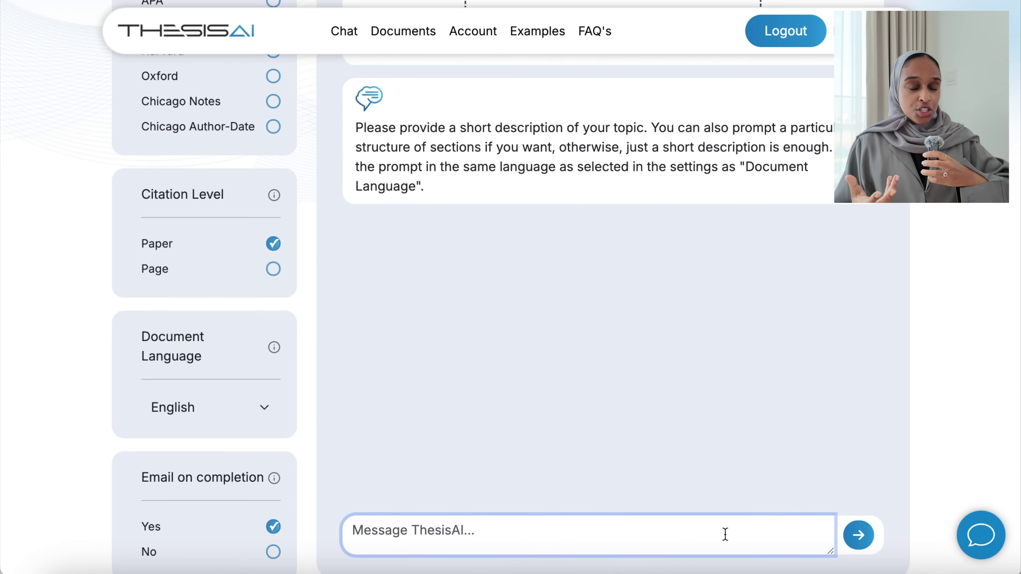
# Enter the prompt "i am writing about machine learning - a literature review about how ML is applied in different fields like medicine and the future impact and directions".
pyautogui.write('i am writing about machine learning - a literature review about ho')
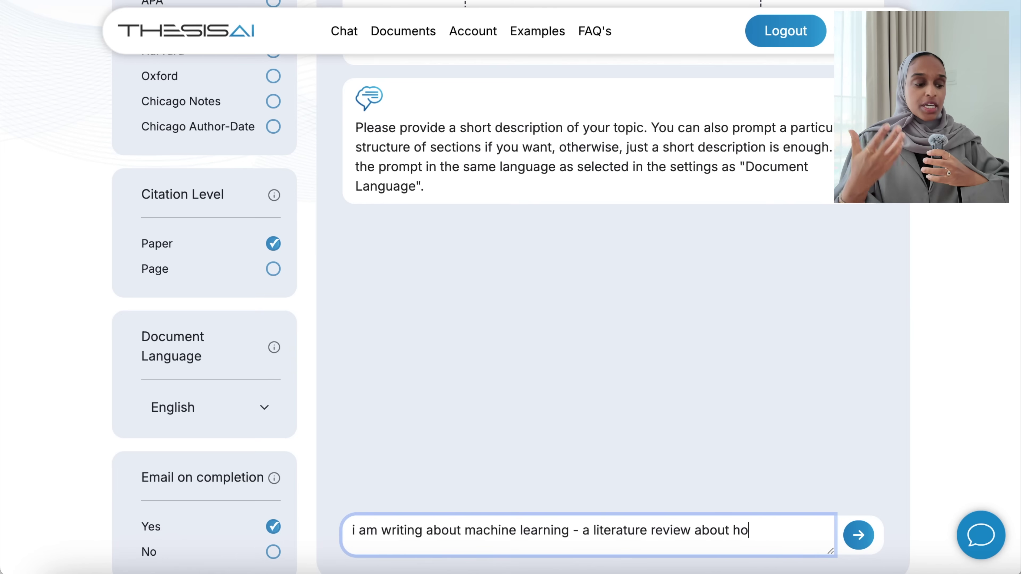
pyautogui.write('is applied in different fields like medicine')
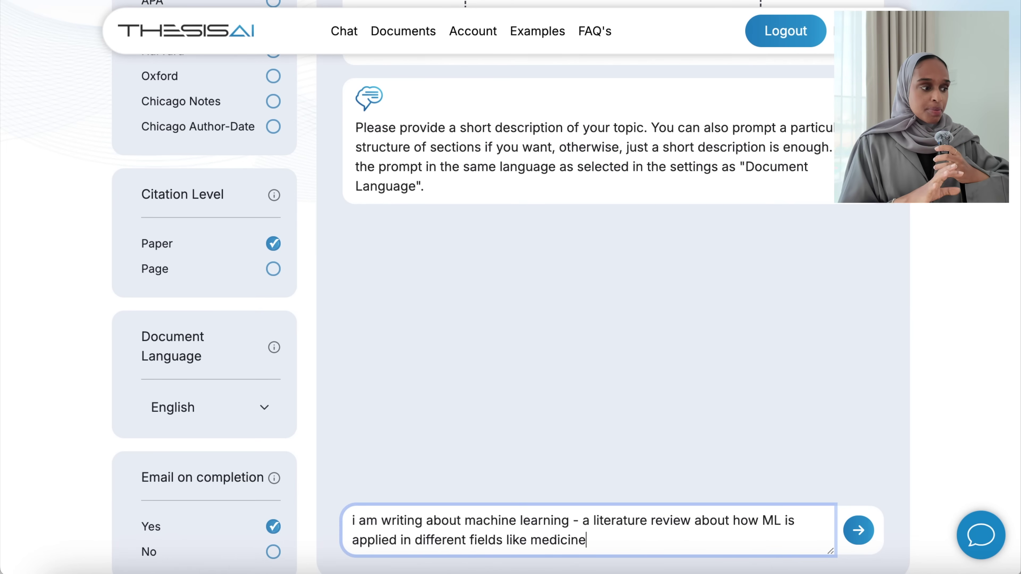
# Set the document length to 30 pages and the citation style to Harvard.
pyautogui.scroll(8, 185, 177)
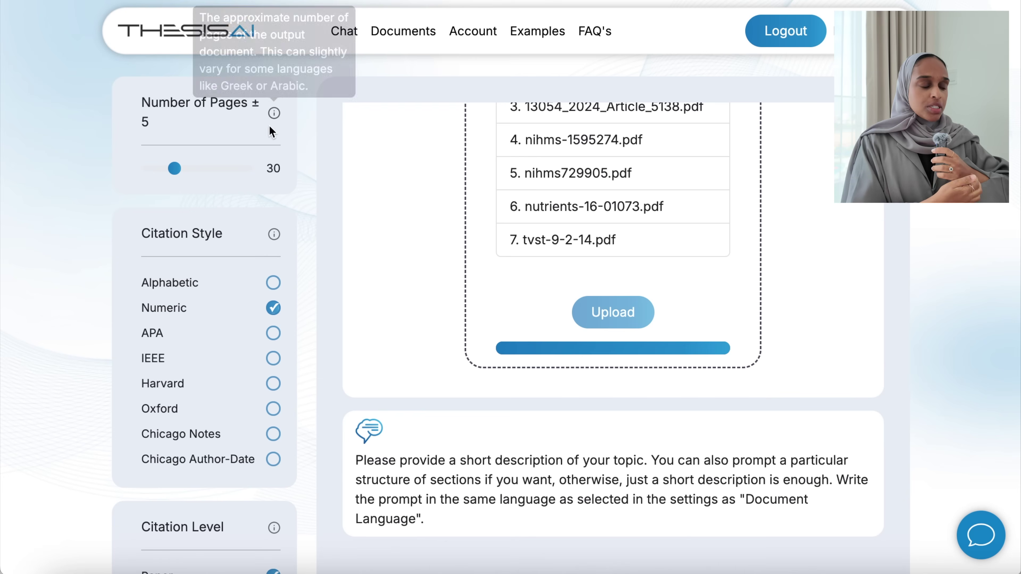
pyautogui.moveTo(177, 172)
pyautogui.mouseDown()
pyautogui.moveTo(205, 174)
pyautogui.moveTo(175, 175)
pyautogui.mouseUp()
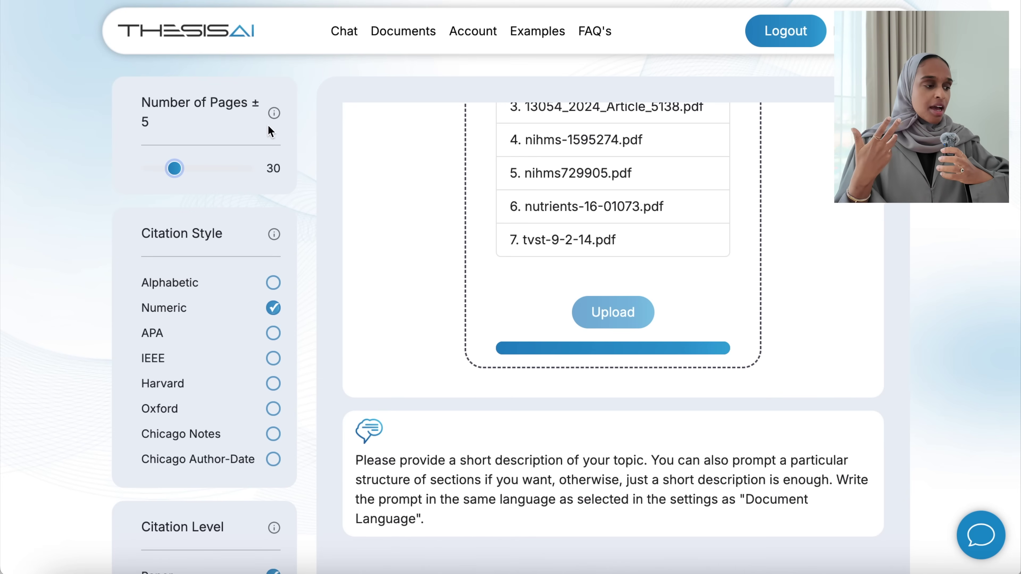
pyautogui.moveTo(279, 111)
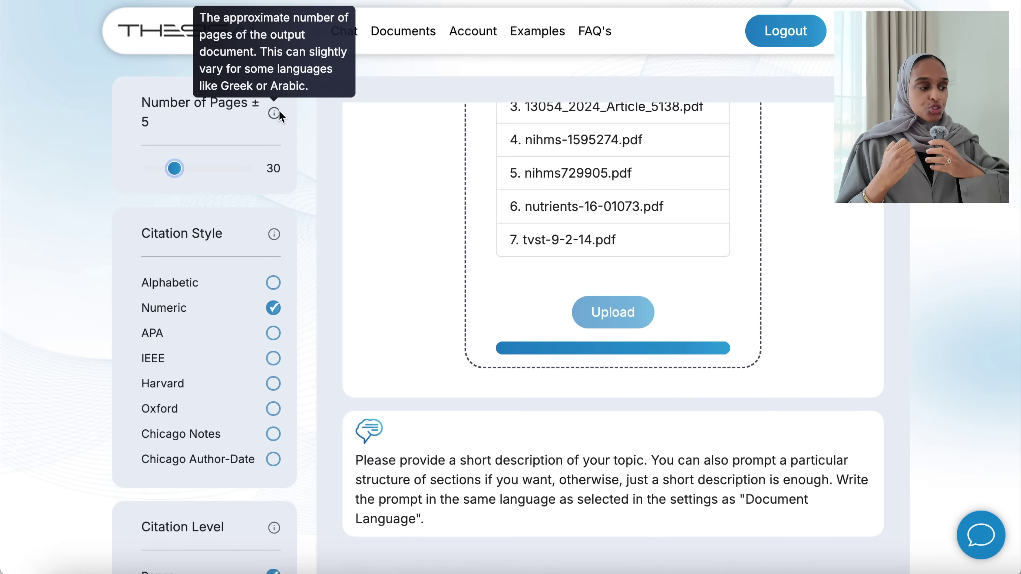
pyautogui.scroll(-4, 302, 270)
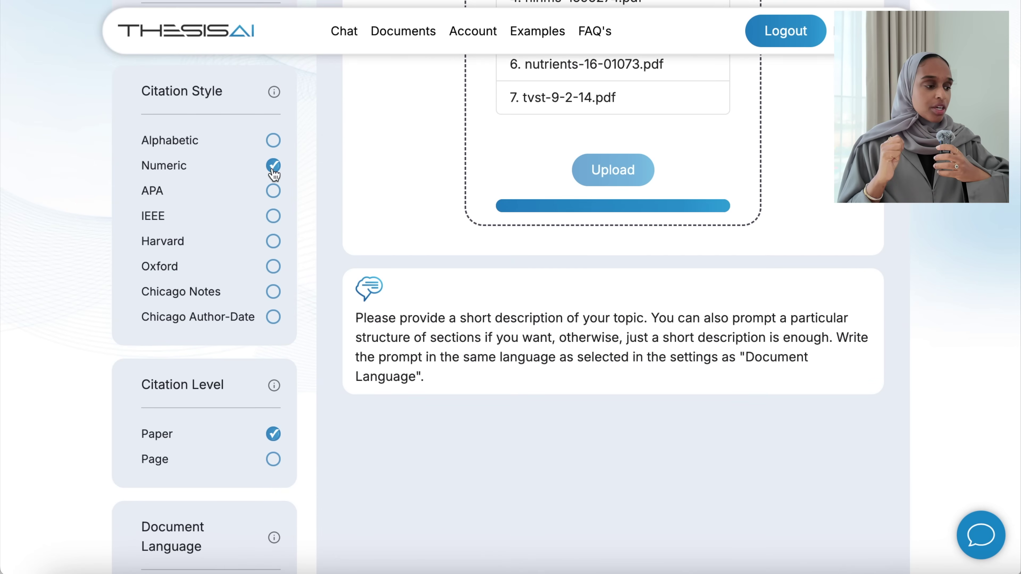
pyautogui.click(273, 242)
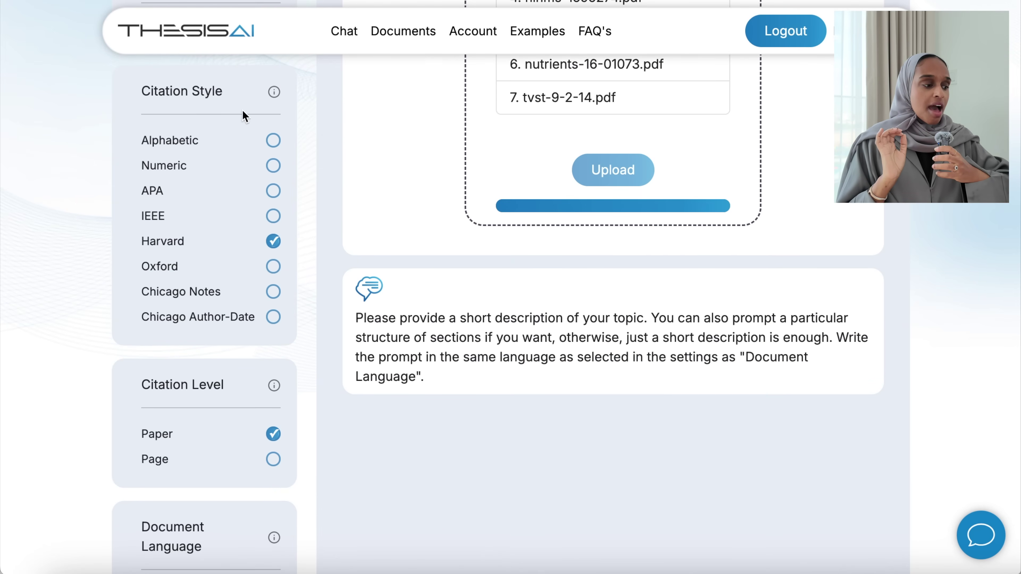
# Examine the explanation of the citation level setting and the list of available document languages.
pyautogui.scroll(-2, 269, 293)
pyautogui.scroll(1, 271, 296)
pyautogui.scroll(-3, 271, 293)
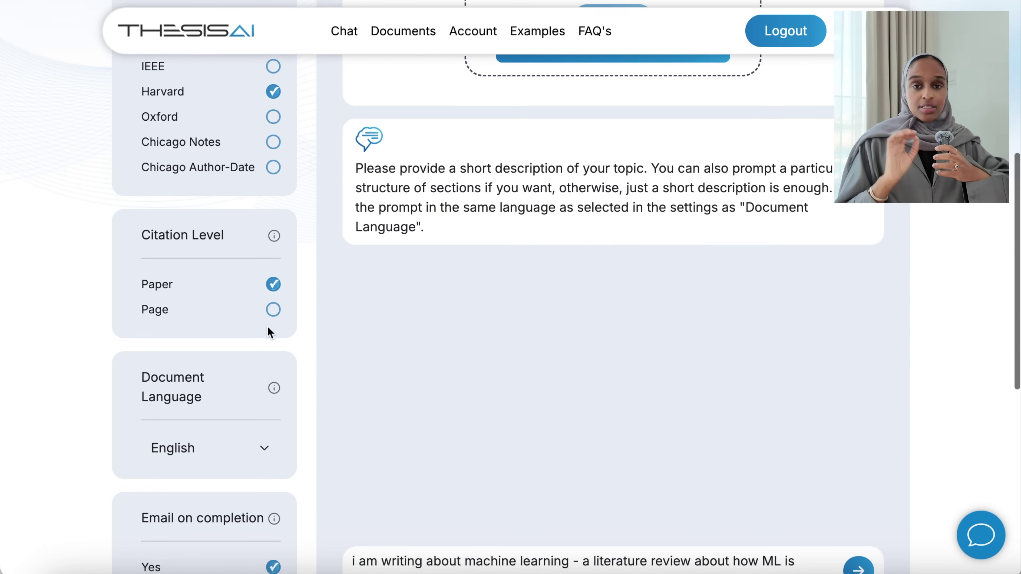
pyautogui.moveTo(277, 238)
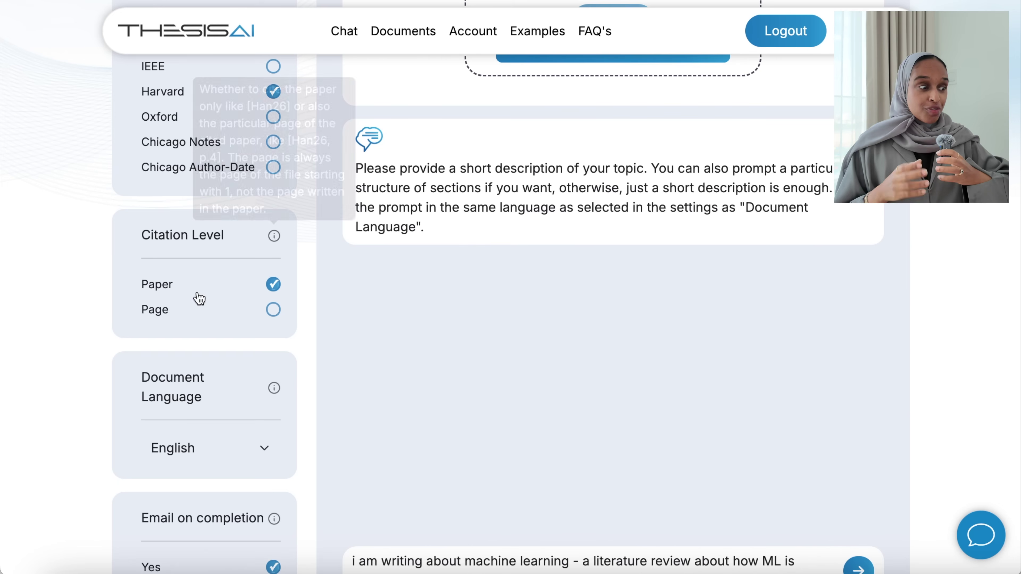
pyautogui.scroll(-4, 296, 286)
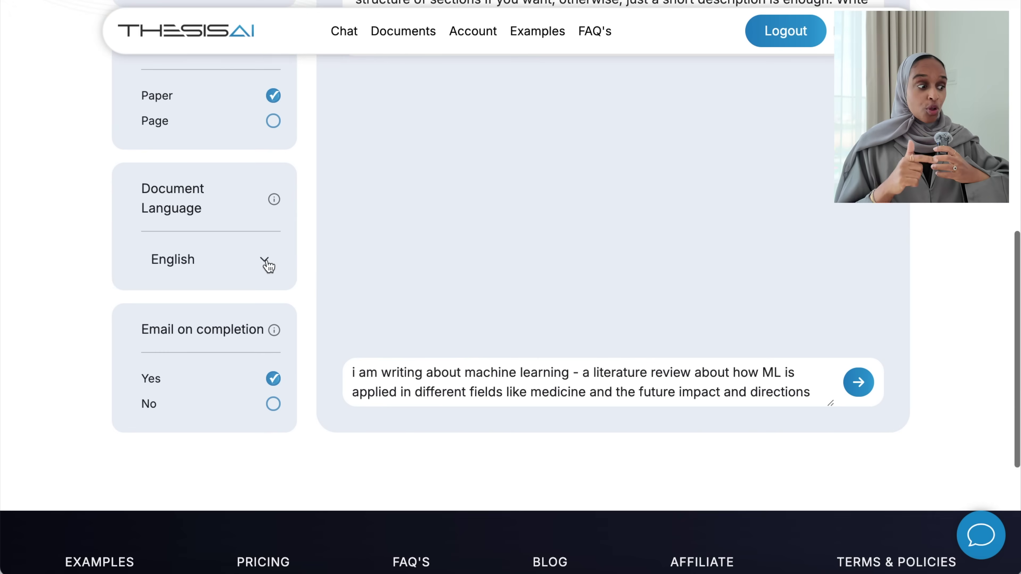
pyautogui.click(265, 267)
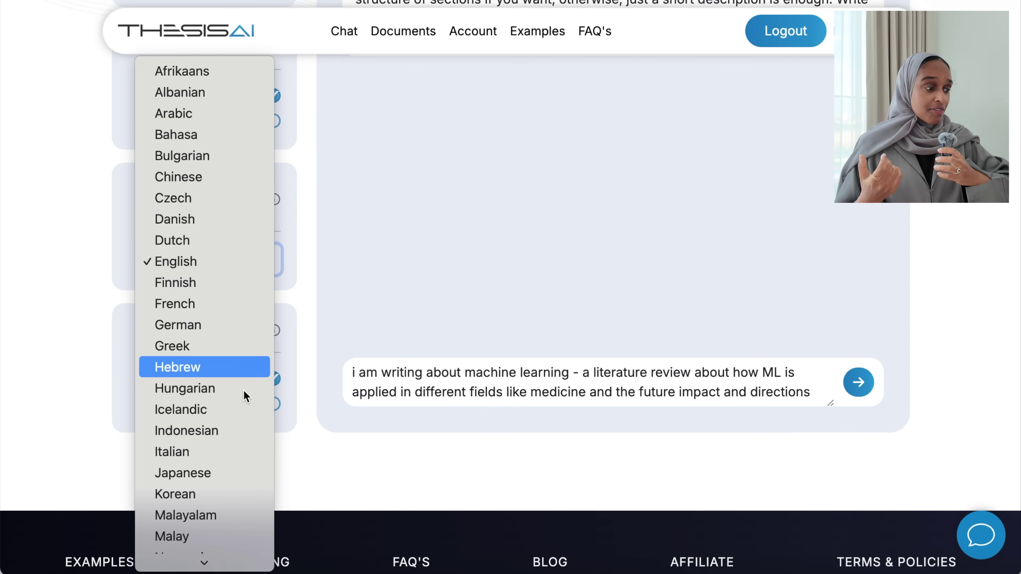
pyautogui.scroll(-3, 242, 205)
pyautogui.scroll(-3, 242, 204)
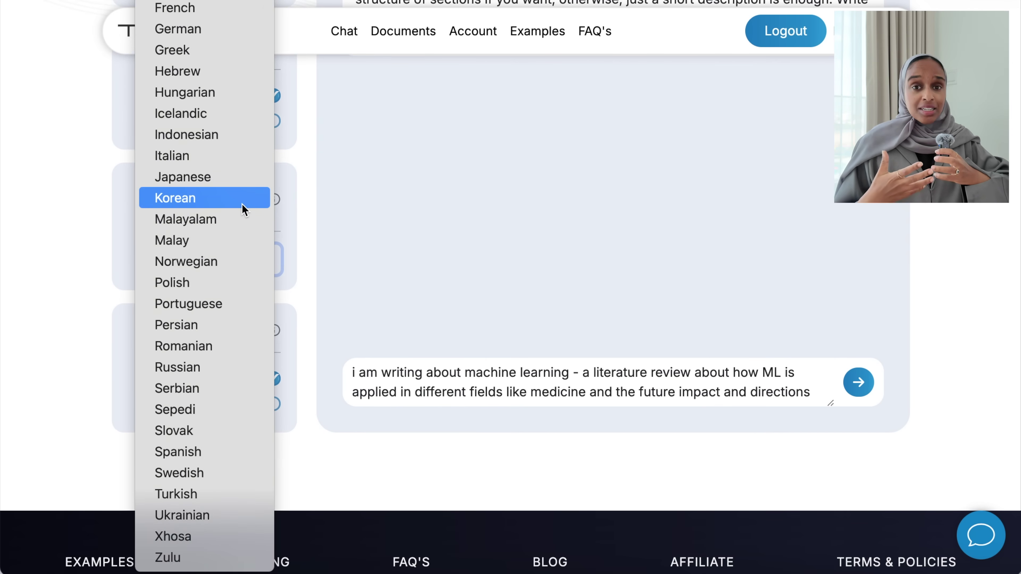
pyautogui.scroll(3, 242, 204)
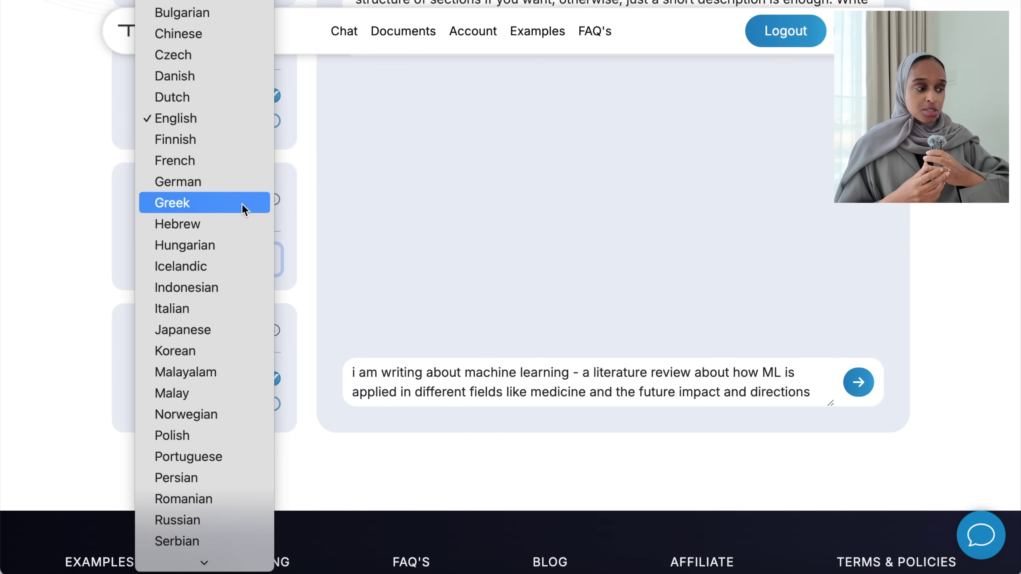
pyautogui.click(299, 203)
pyautogui.click(300, 248)
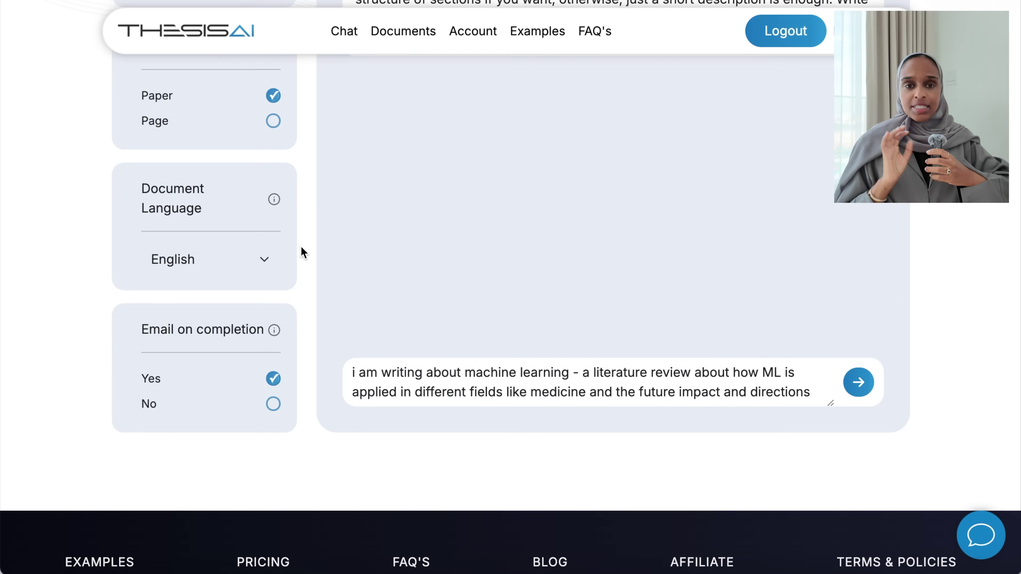
# Submit the literature review prompt to start generating the document.
pyautogui.click(858, 382)
pyautogui.scroll(5, 944, 262)
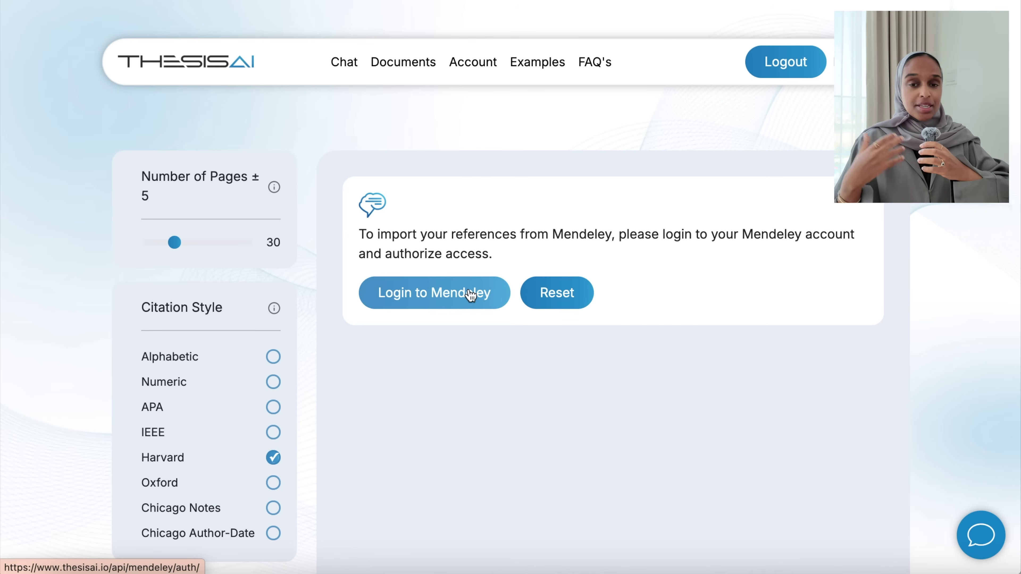
# Log in to Mendeley for importing references and open the list of its collections.
pyautogui.click(471, 296)
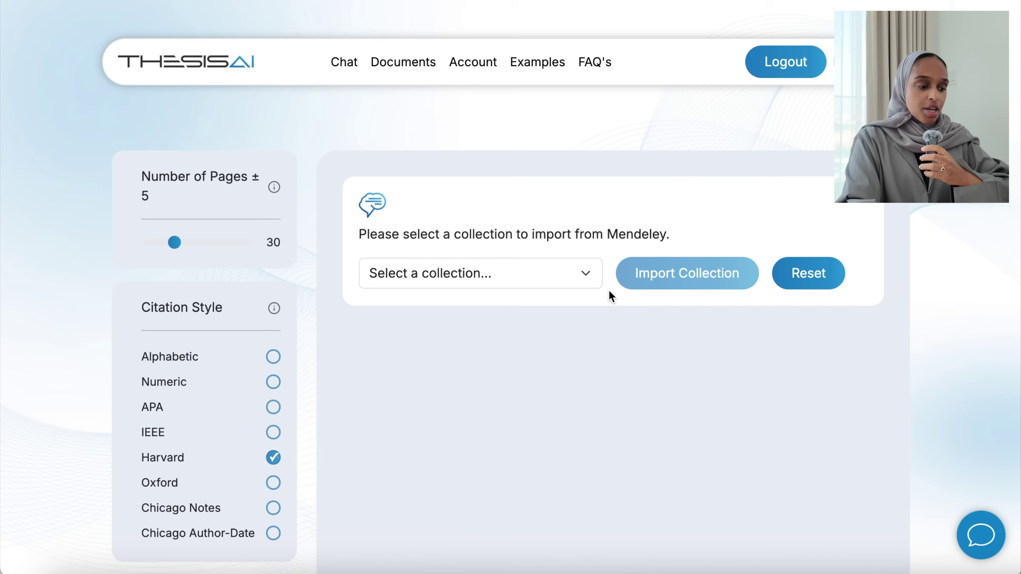
pyautogui.click(558, 272)
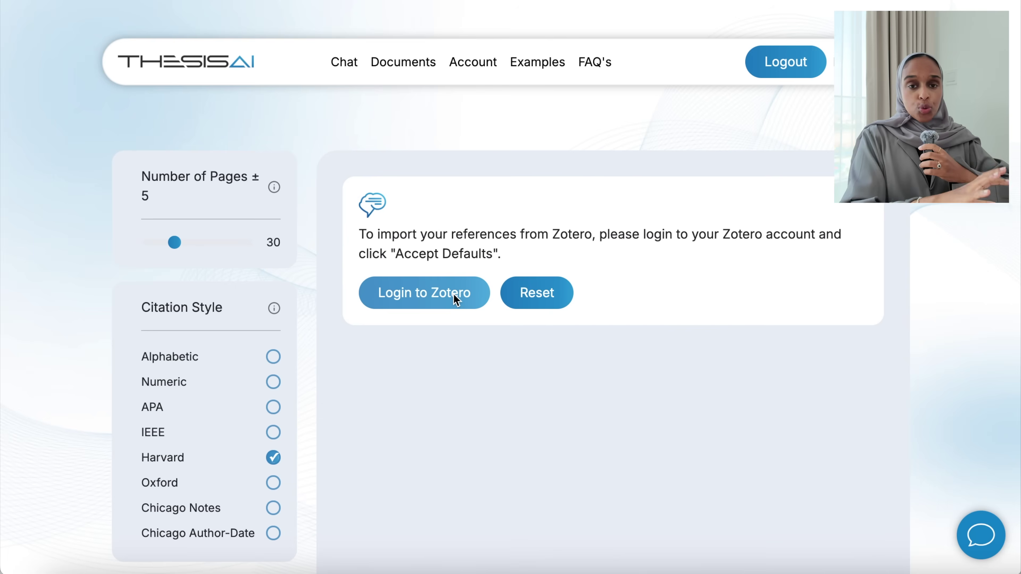
# Start the Zotero login, and choose Semantic Scholar to find open access papers as references.
pyautogui.click(454, 296)
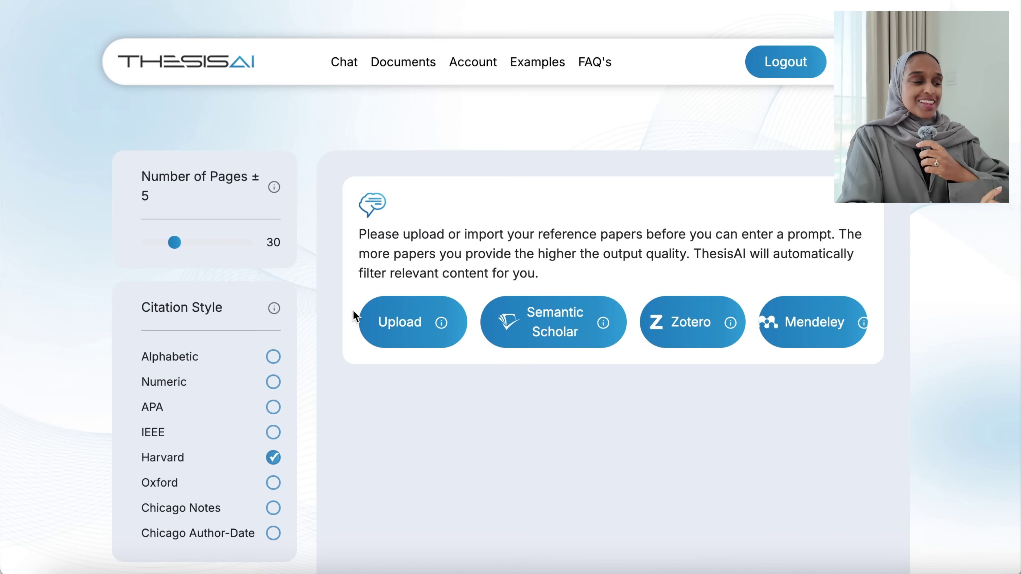
pyautogui.click(540, 336)
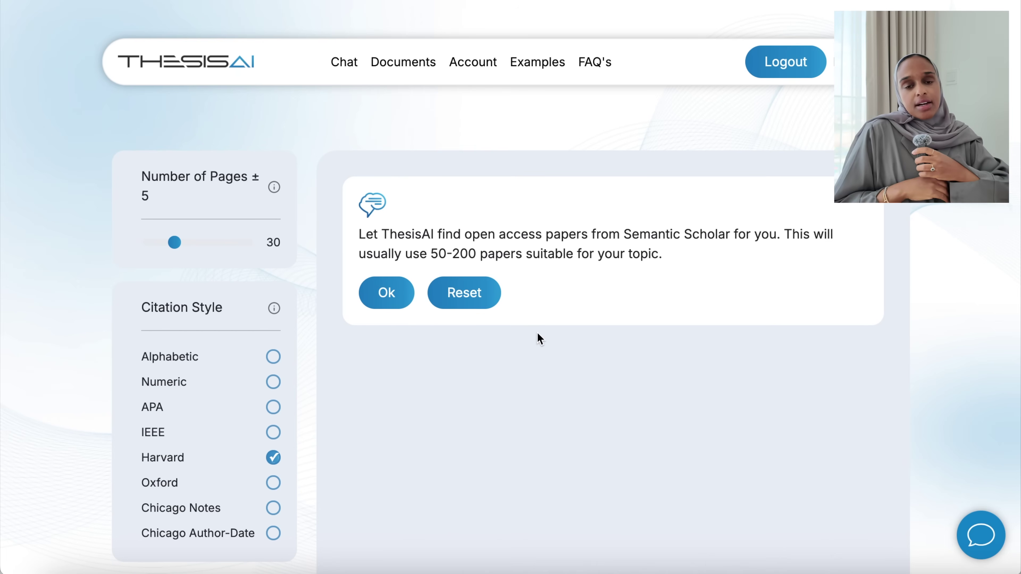
pyautogui.click(396, 294)
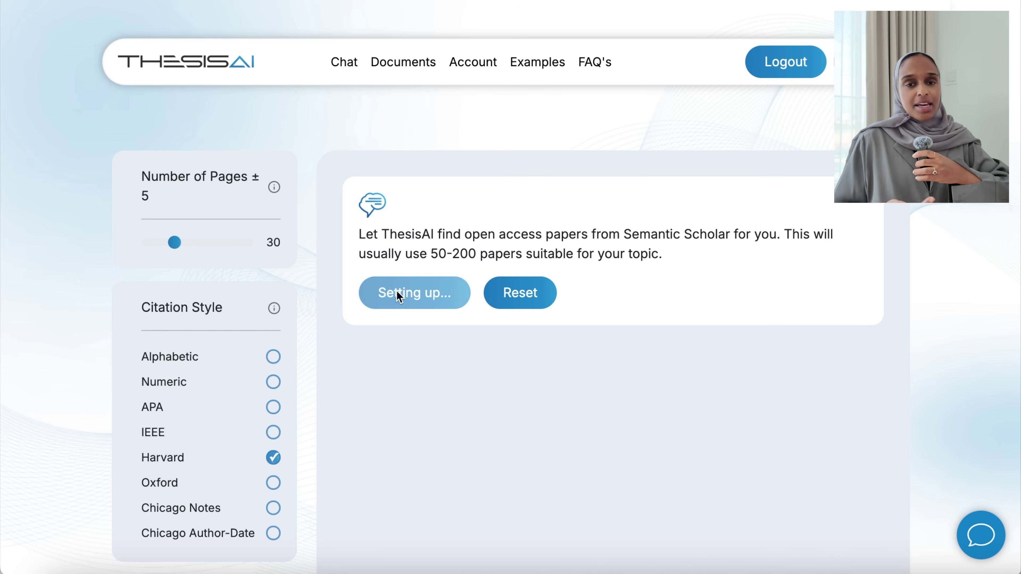
# Submit a prompt about machine learning, its application in fields like medicine and biology, and the future of machine learning.
pyautogui.write('writing about machine learning and its application in fields like medicine and biology - also about the future of machine learning')
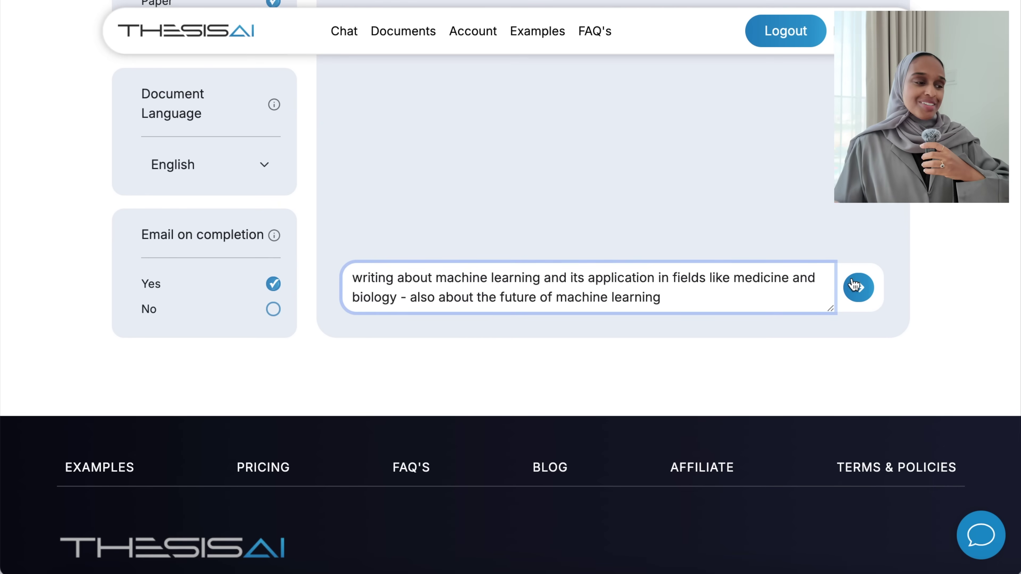
pyautogui.click(857, 287)
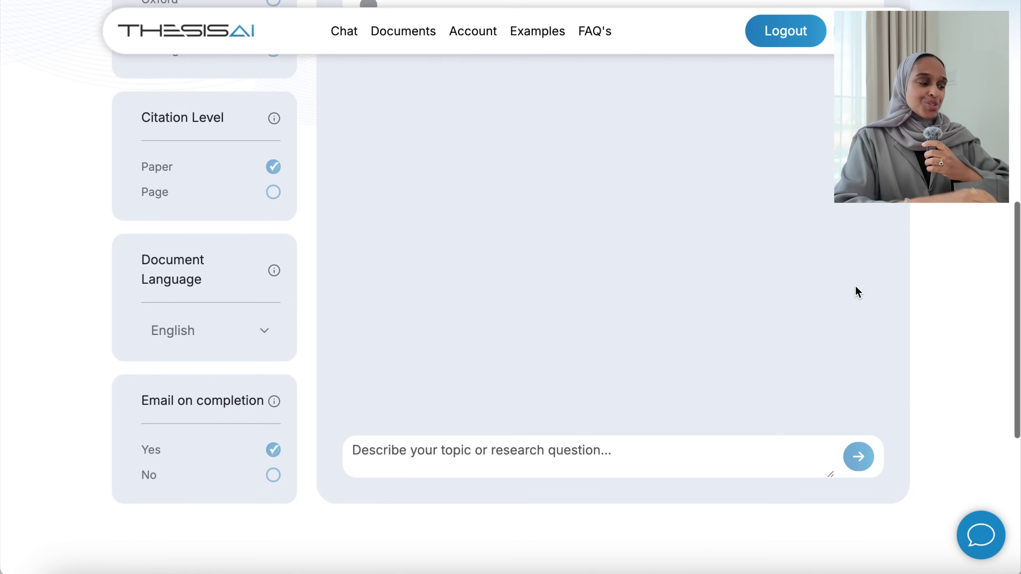
pyautogui.scroll(10, 855, 286)
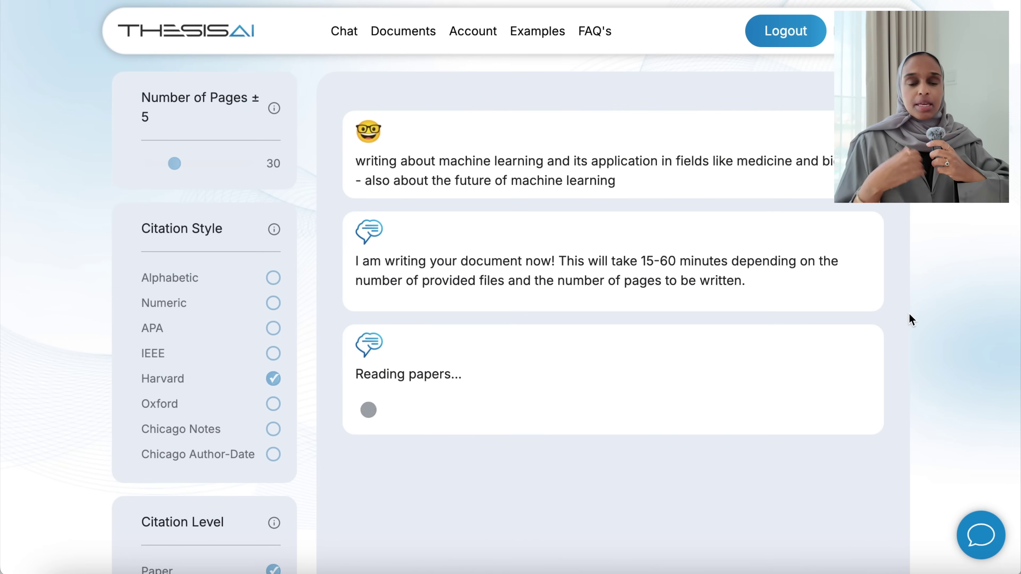
# Examine the export and download options offered for the completed literature review.
pyautogui.scroll(1, 911, 320)
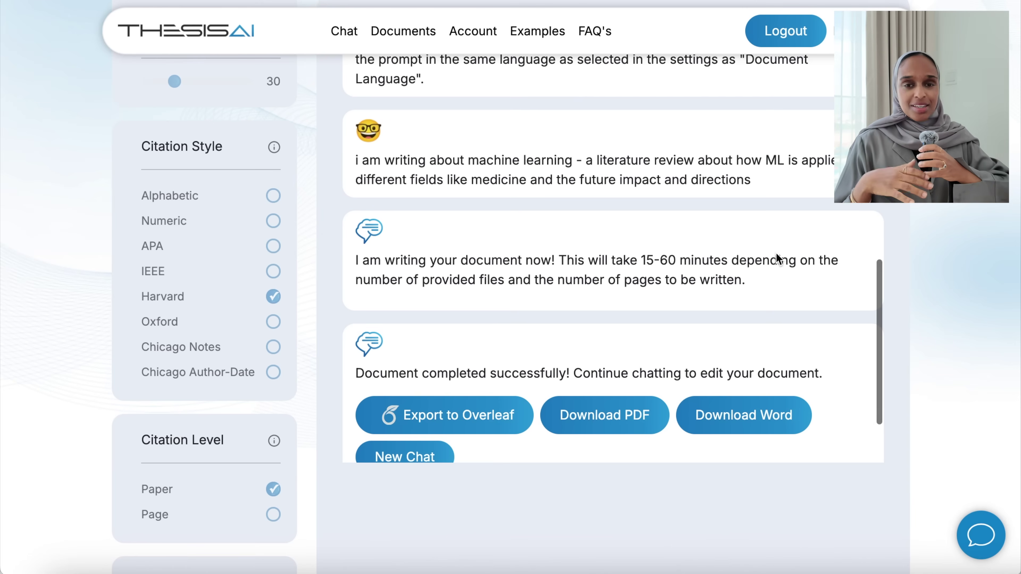
pyautogui.scroll(-2, 776, 254)
pyautogui.scroll(-2, 776, 254)
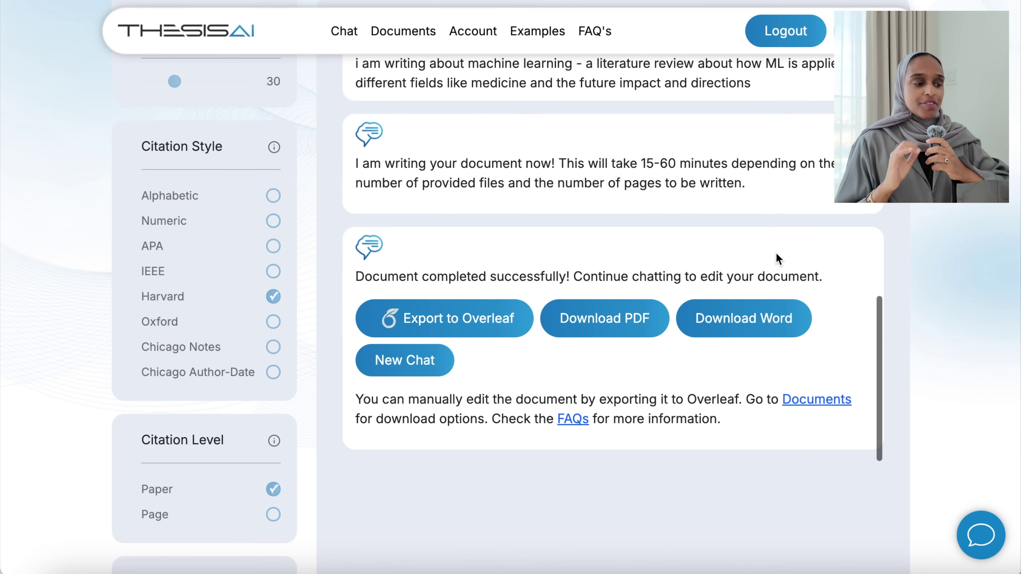
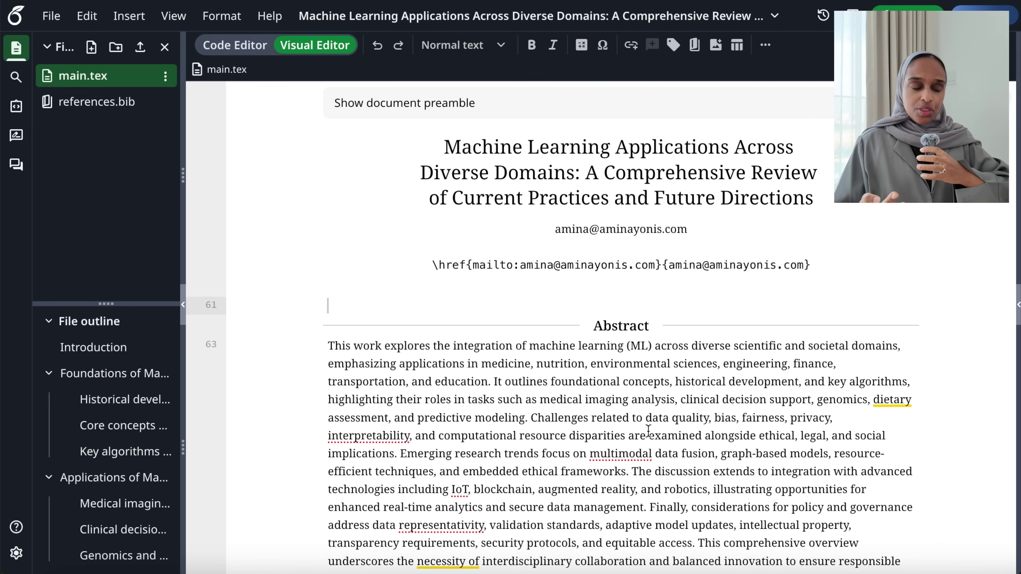
# Read the abstract and introduction of the exported review in Overleaf's visual editor.
pyautogui.scroll(-4, 701, 310)
pyautogui.click(599, 302)
pyautogui.scroll(-3, 599, 314)
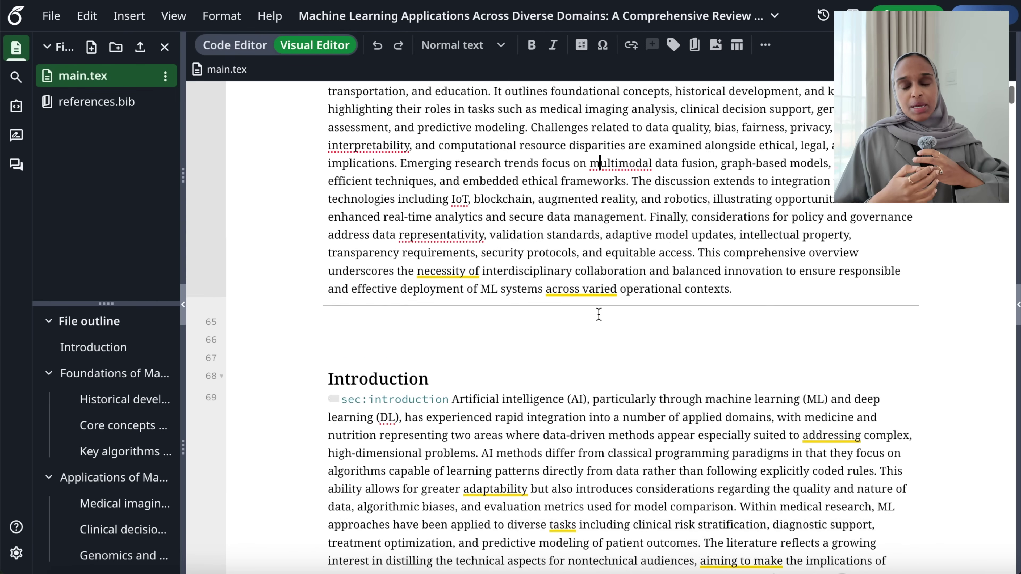
pyautogui.scroll(-5, 598, 314)
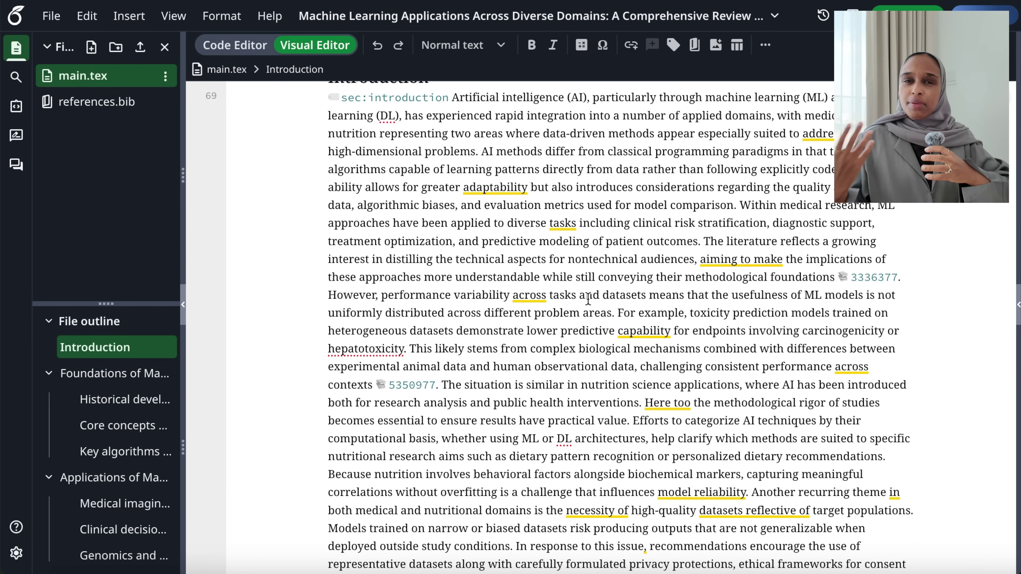
# Inspect the LaTeX source of main.tex in the code editor and return to the visual editor.
pyautogui.click(235, 45)
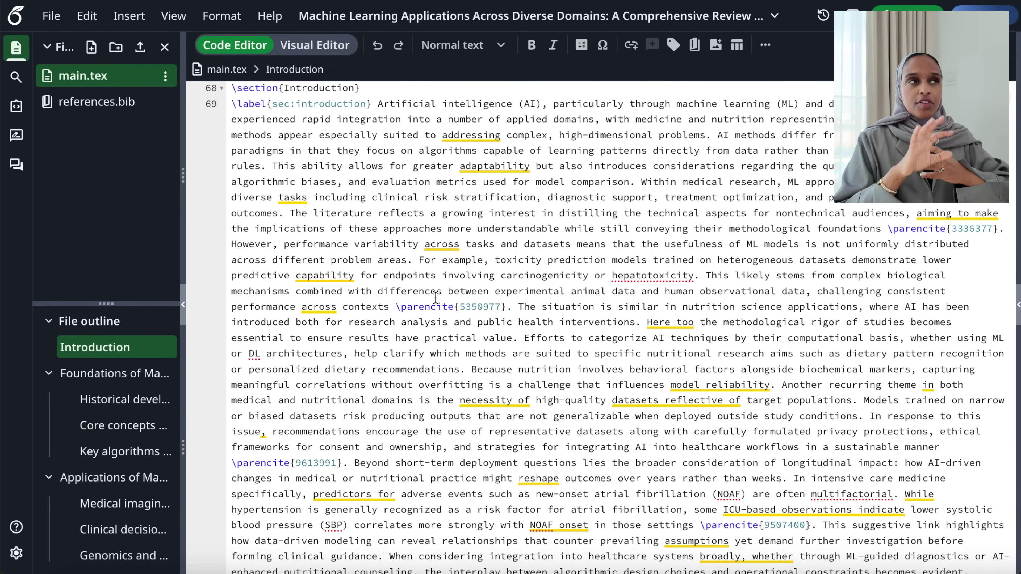
pyautogui.scroll(-5, 436, 298)
pyautogui.scroll(10, 435, 297)
pyautogui.click(317, 46)
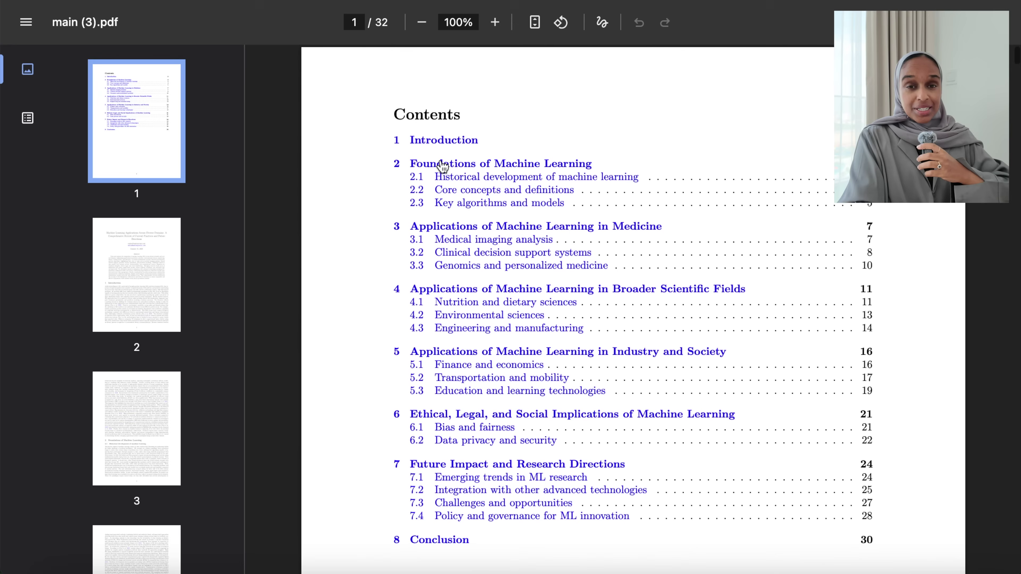
# Compare the tables of contents of the generated documents main (3).pdf and main (4).pdf.
pyautogui.scroll(-5, 442, 165)
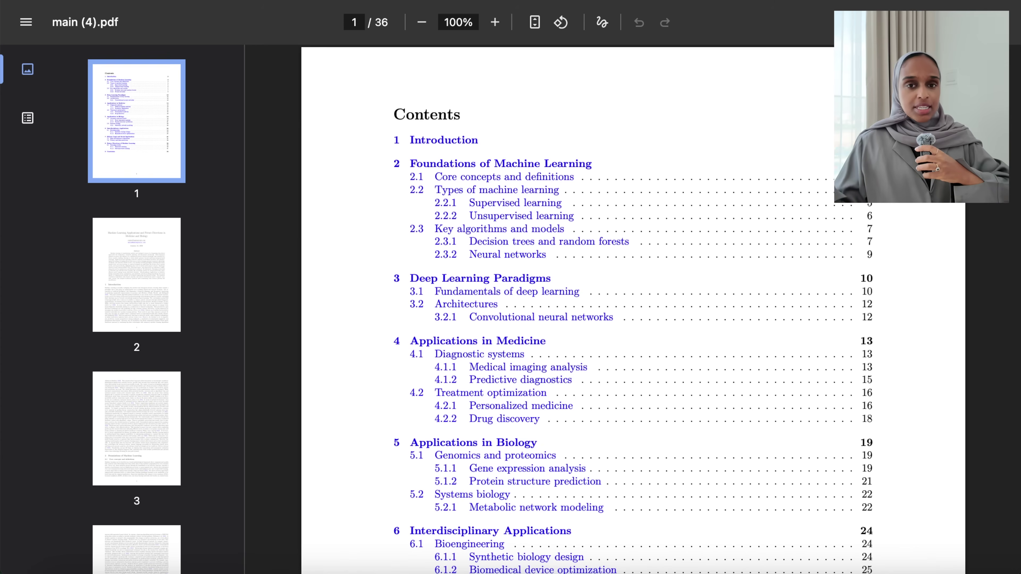
pyautogui.scroll(-5, 627, 213)
pyautogui.scroll(5, 628, 213)
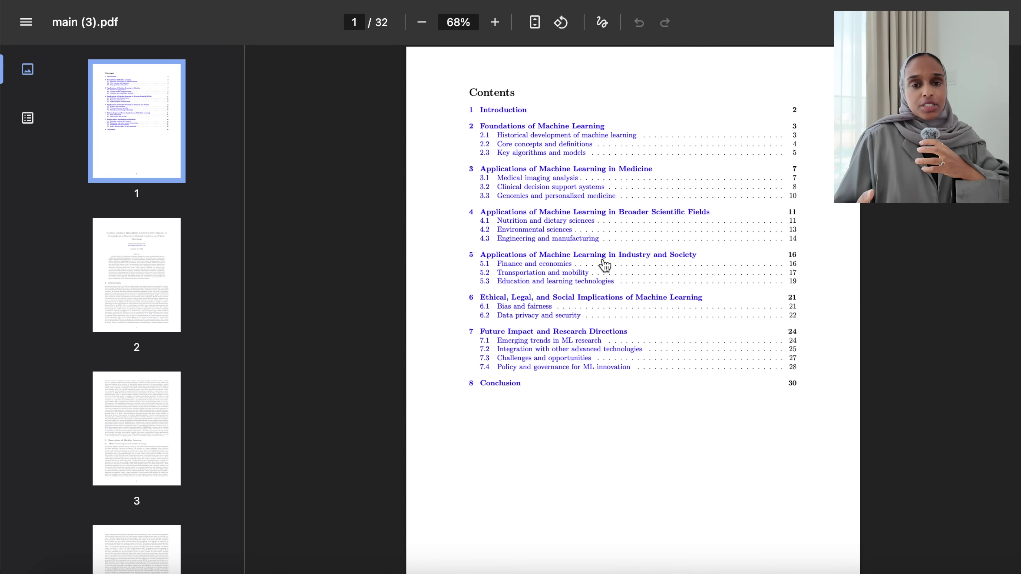
pyautogui.scroll(-10, 643, 249)
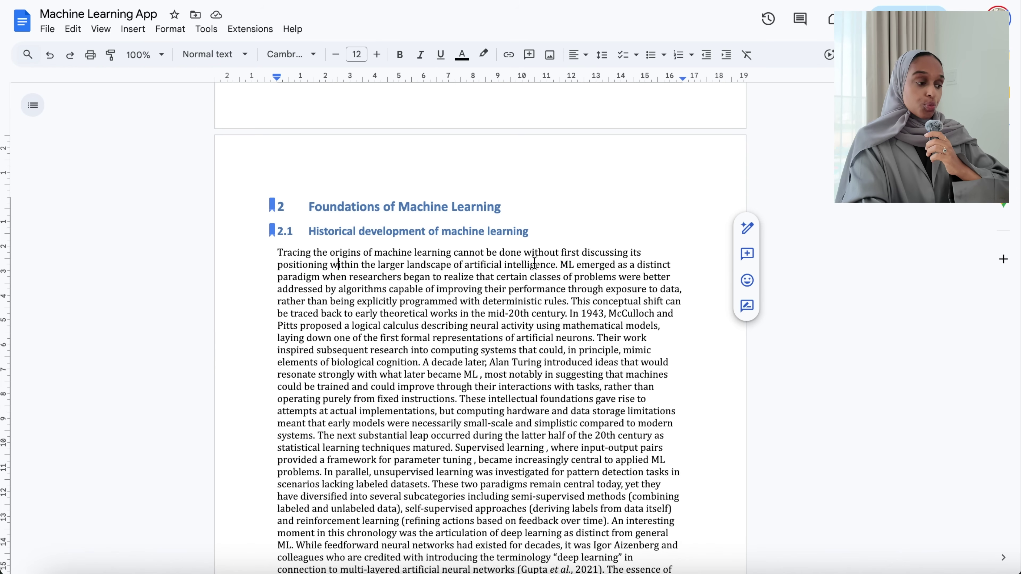
# Review the Word version in Google Docs, highlighting passages in the abstract and the introduction's cited text.
pyautogui.scroll(1, 534, 263)
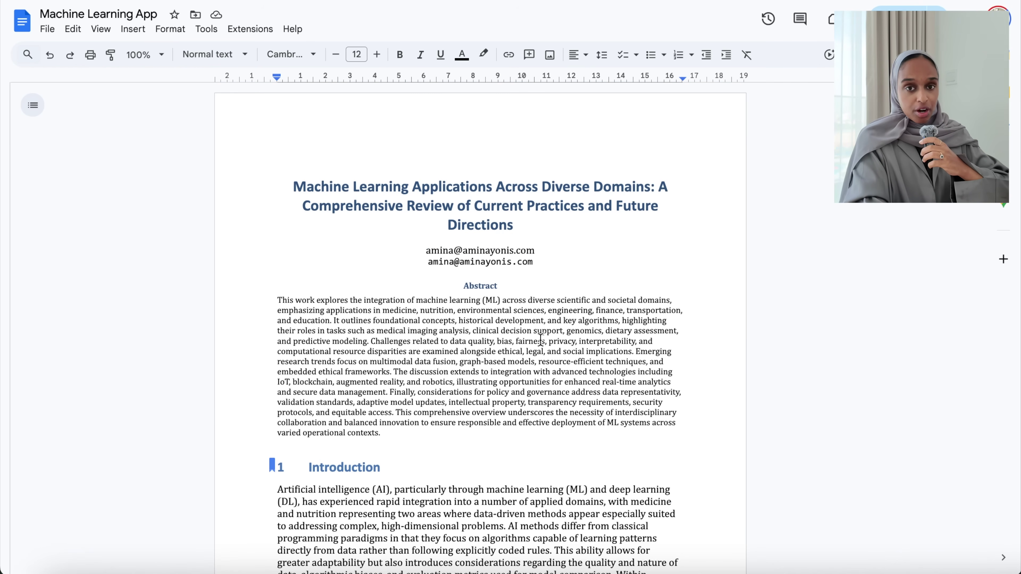
pyautogui.moveTo(514, 302); pyautogui.dragTo(573, 351)
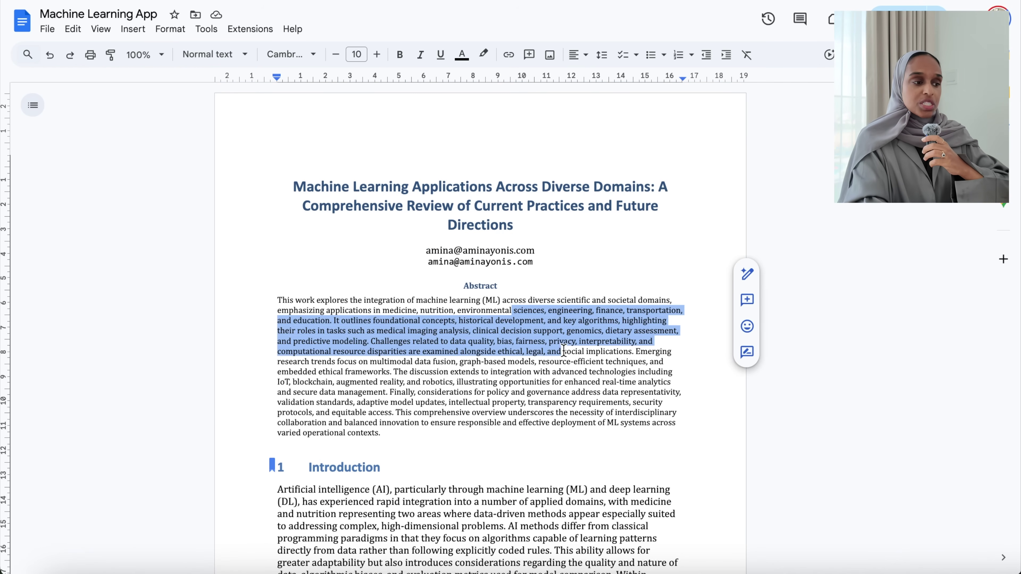
pyautogui.click(614, 380)
pyautogui.scroll(-10, 614, 379)
pyautogui.scroll(-10, 614, 380)
pyautogui.moveTo(507, 247); pyautogui.dragTo(529, 298)
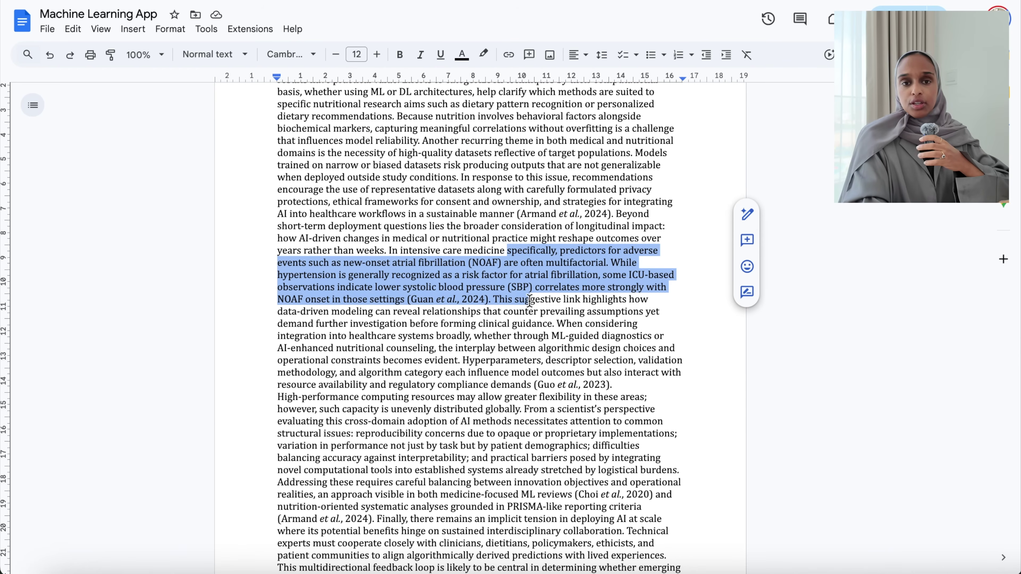
pyautogui.scroll(-1, 538, 189)
pyautogui.scroll(-3, 539, 189)
pyautogui.click(597, 255)
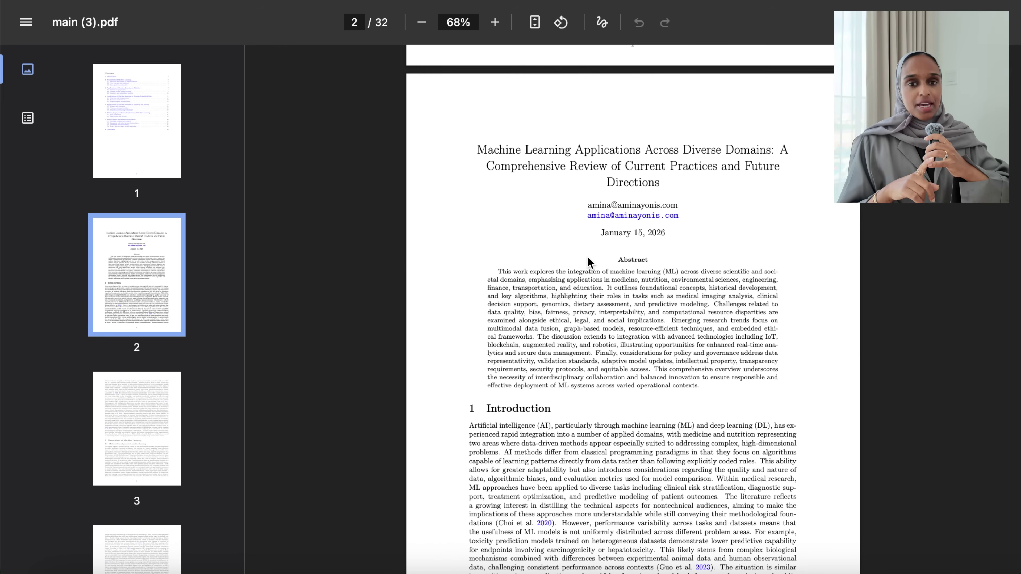
# Switch to main (3).pdf and examine the reference list on page 32.
pyautogui.scroll(-1, 588, 260)
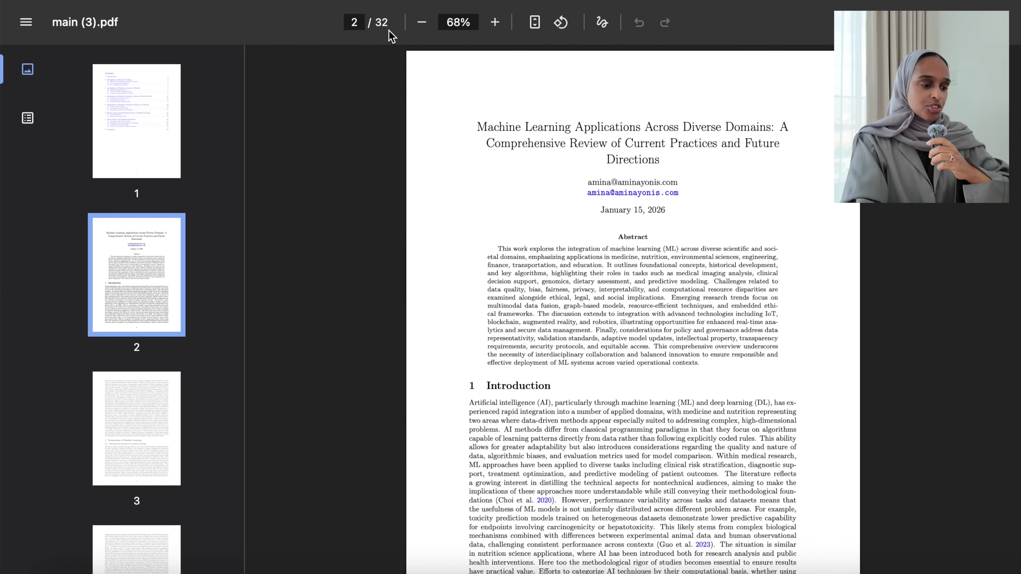
pyautogui.scroll(-20, 168, 255)
pyautogui.click(125, 485)
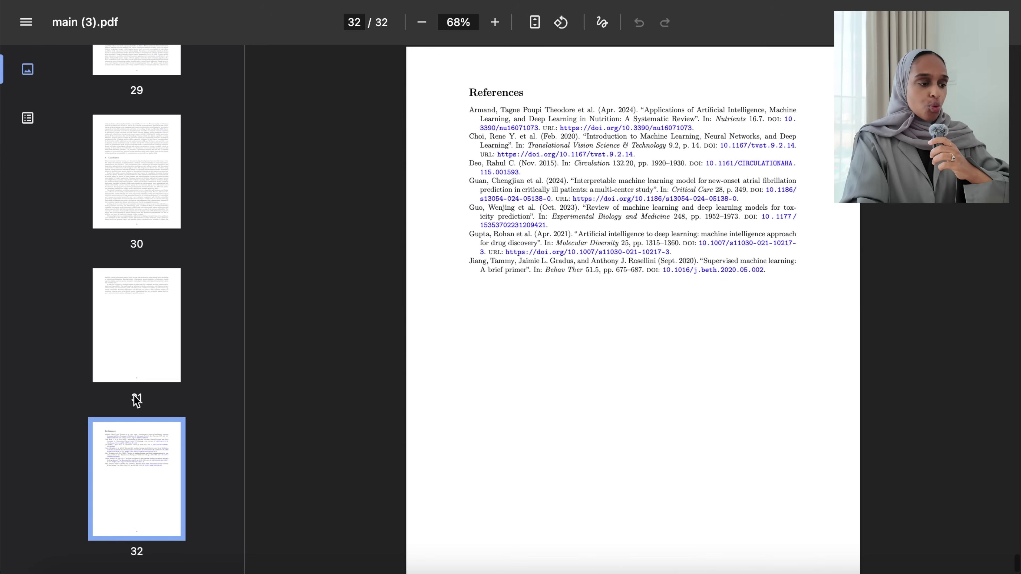
# Return to the contents page of the PDF and open page 2 with the text enlarged.
pyautogui.click(139, 349)
pyautogui.scroll(20, 399, 244)
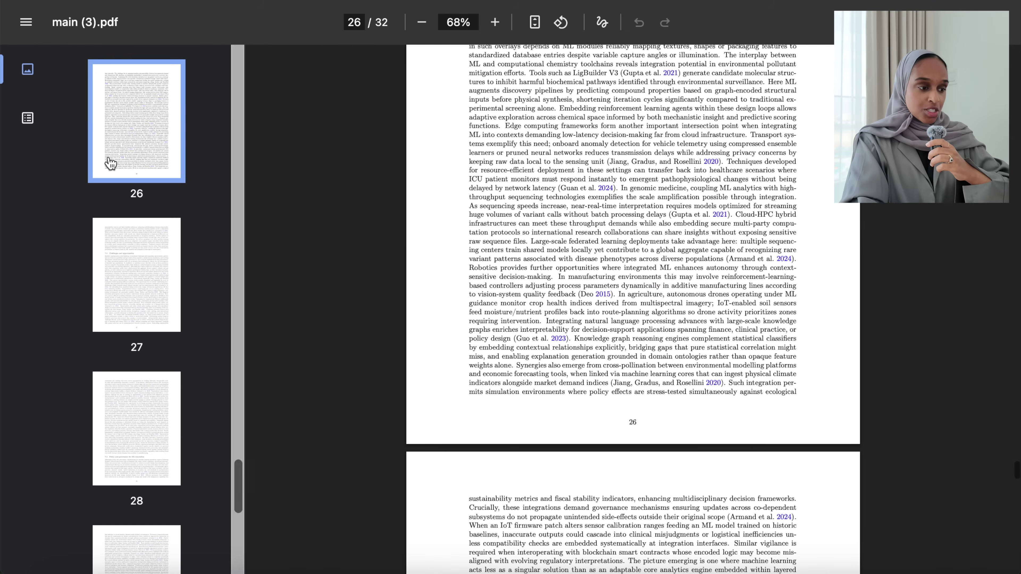
pyautogui.scroll(20, 111, 163)
pyautogui.click(129, 96)
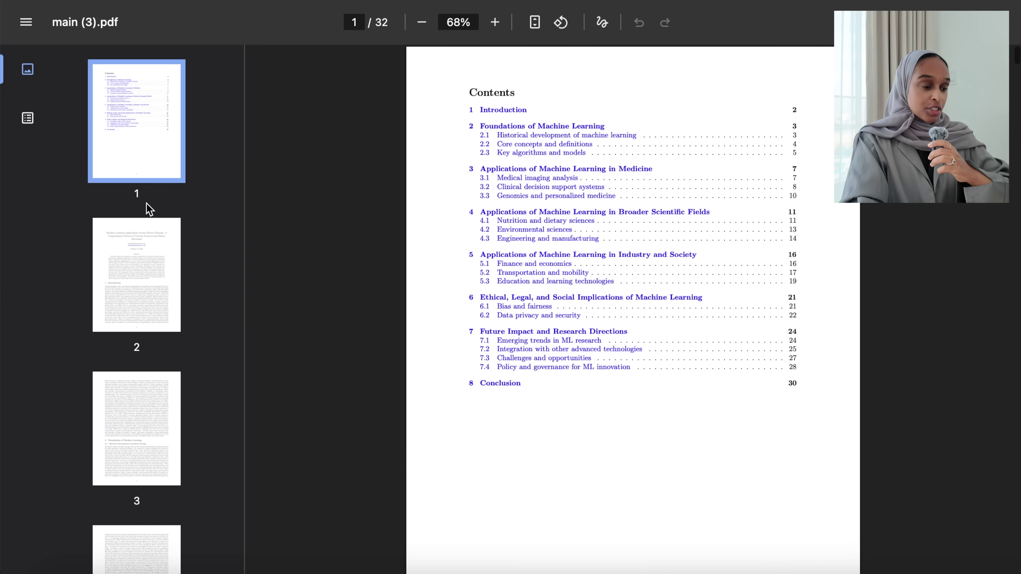
pyautogui.click(149, 268)
pyautogui.scroll(3, 636, 179)
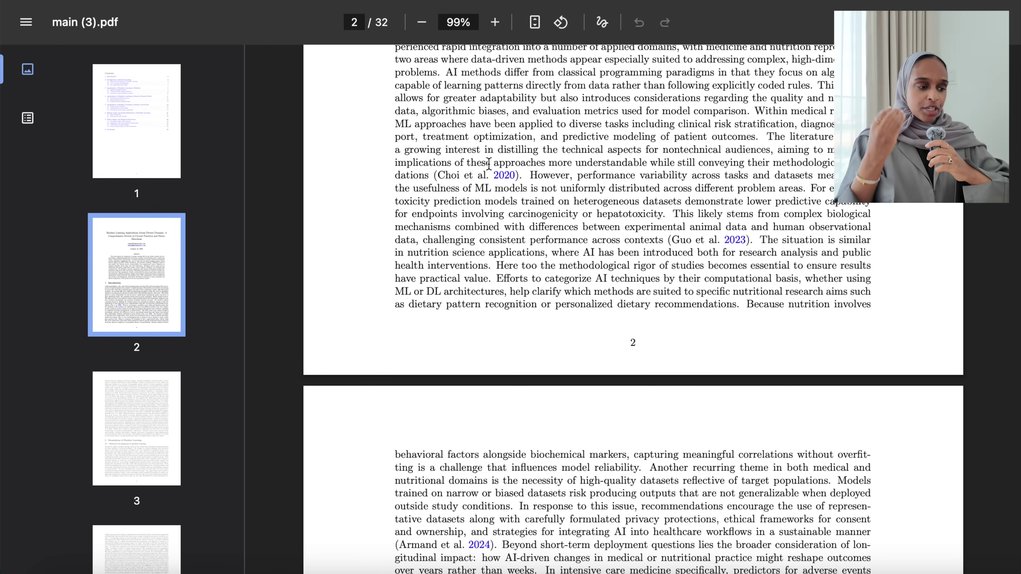
# Read the introduction's in-text citations and the section on the historical development of machine learning.
pyautogui.scroll(-10, 688, 234)
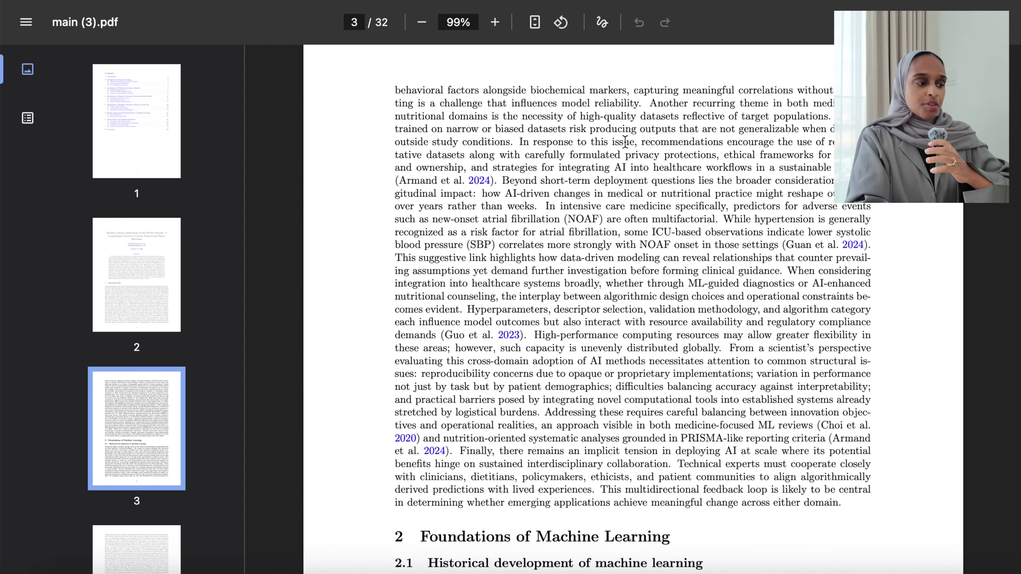
pyautogui.moveTo(519, 143); pyautogui.dragTo(588, 143)
pyautogui.scroll(-5, 770, 356)
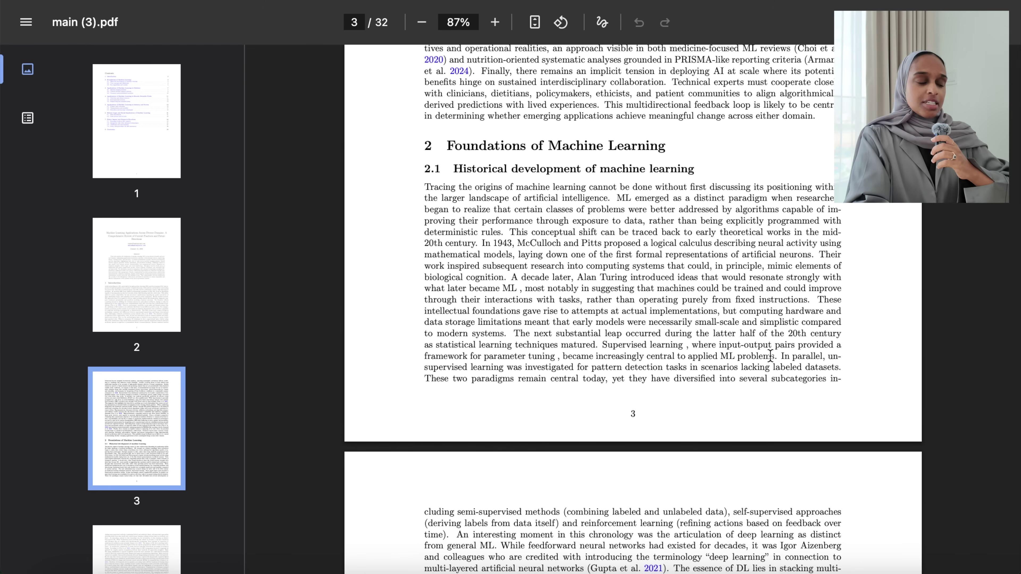
pyautogui.scroll(-2, 497, 147)
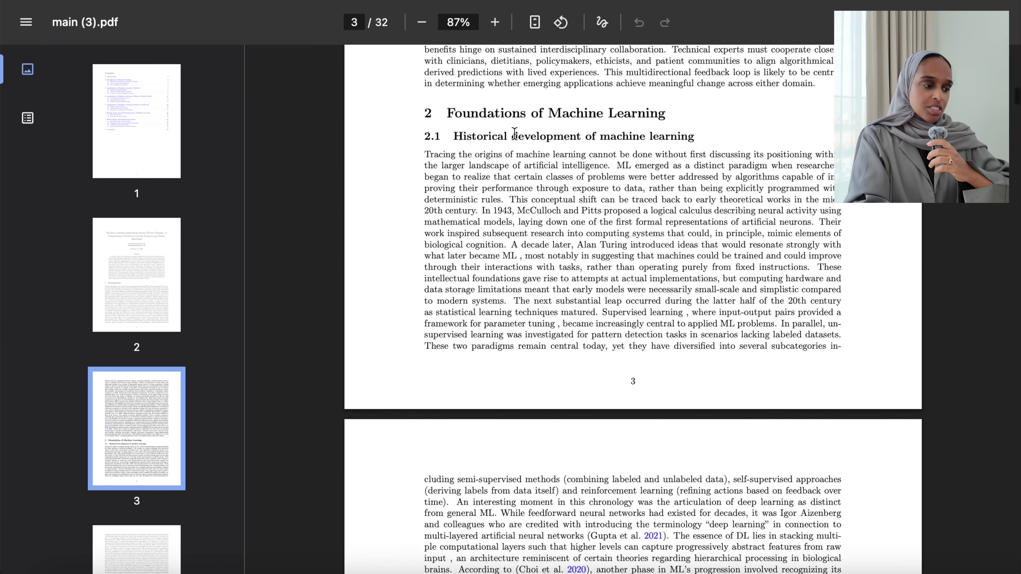
# Skim the core concepts, medicine and broader scientific fields sections of the PDF to check headings and in-text citations.
pyautogui.scroll(-15, 589, 226)
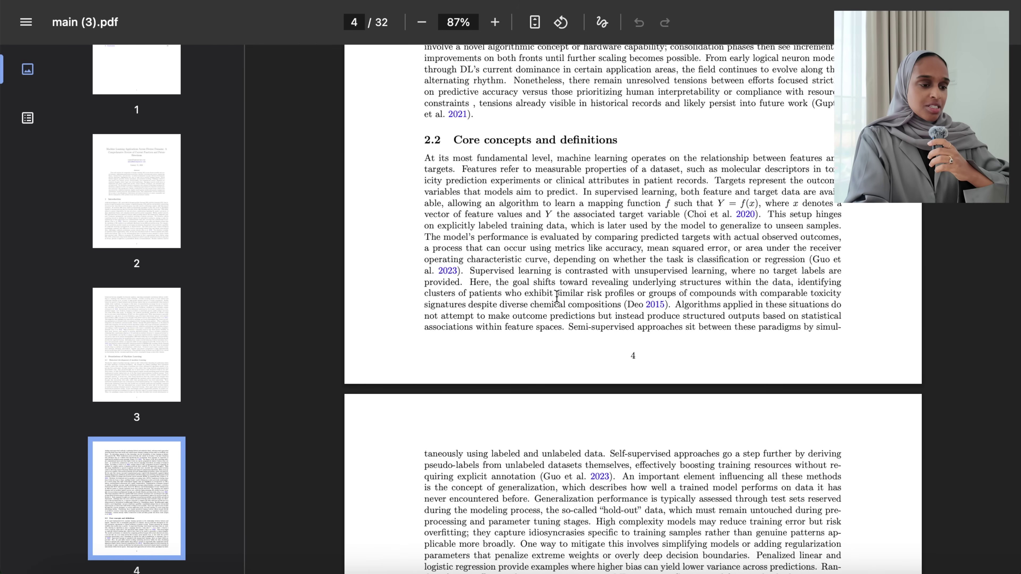
pyautogui.scroll(-20, 557, 298)
pyautogui.scroll(-15, 542, 301)
pyautogui.scroll(1, 542, 301)
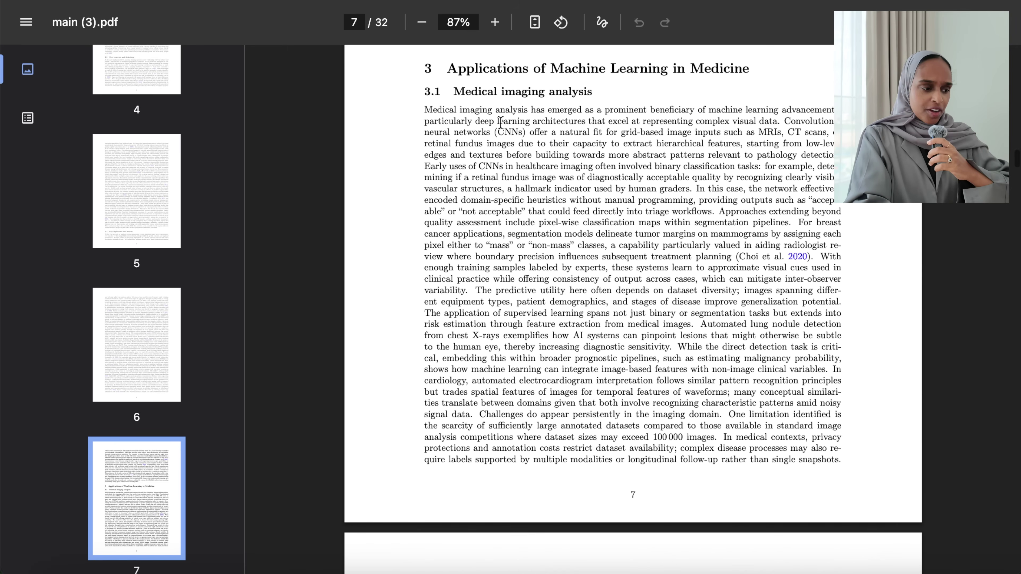
pyautogui.scroll(-20, 553, 305)
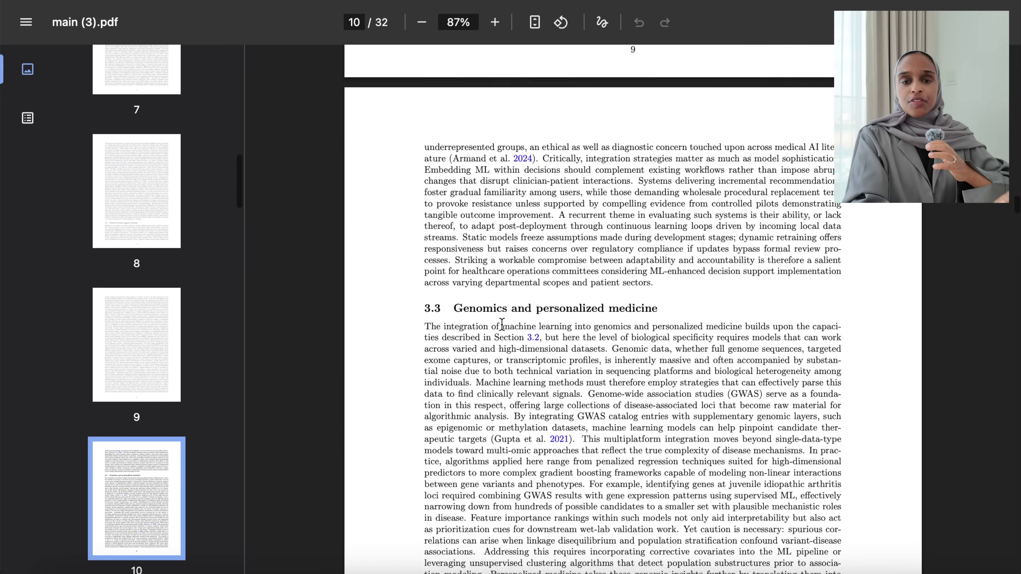
pyautogui.scroll(-7, 502, 324)
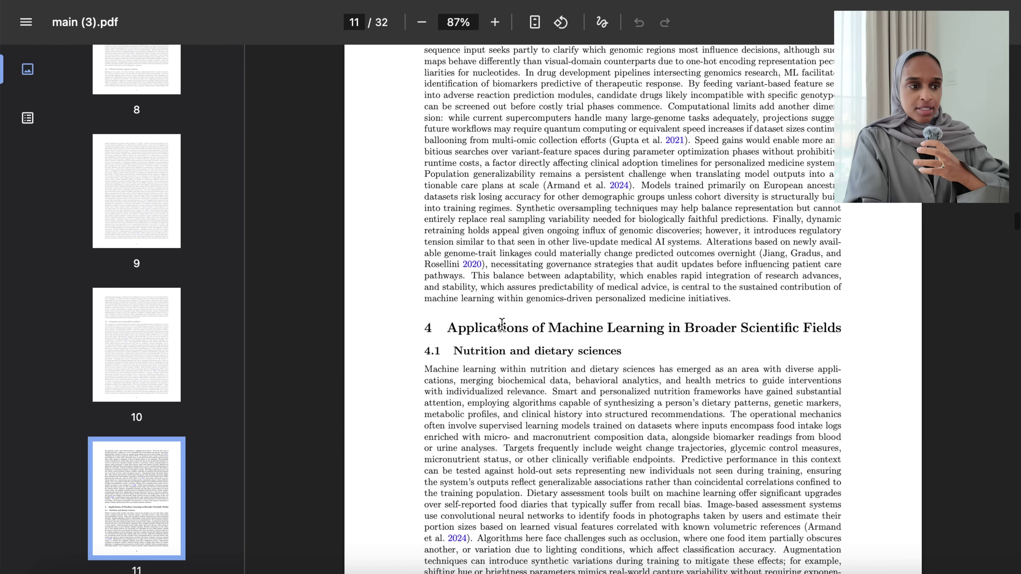
pyautogui.scroll(20, 502, 323)
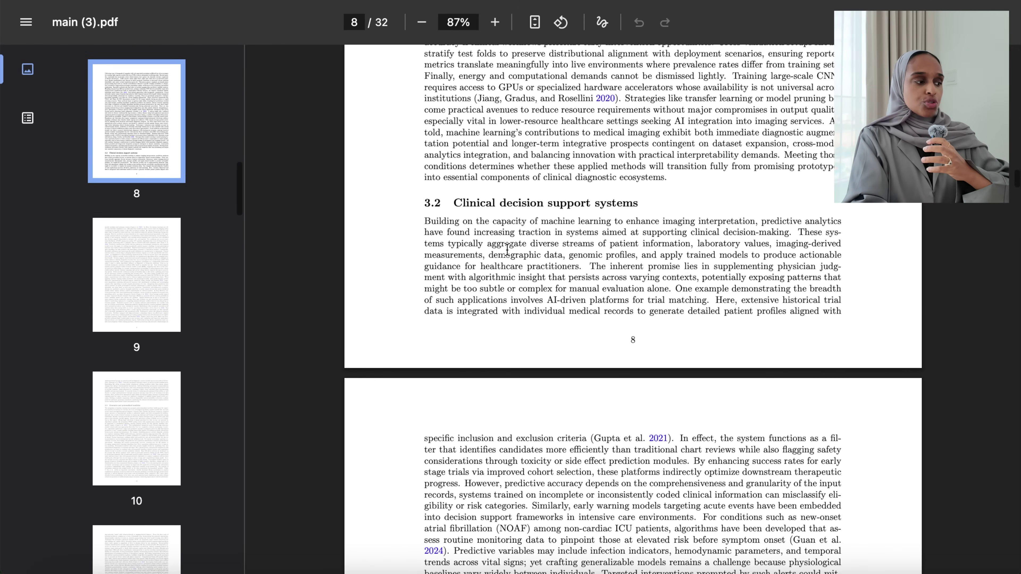
pyautogui.scroll(10, 525, 297)
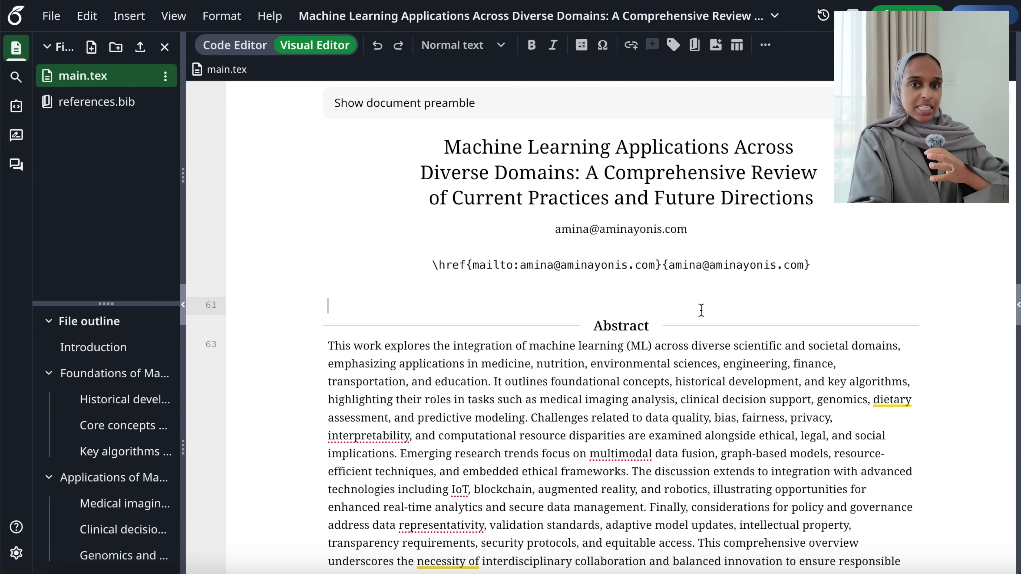
# Switch back to Overleaf and look through the review from its title to the introduction.
pyautogui.scroll(-3, 701, 310)
pyautogui.click(599, 311)
pyautogui.scroll(-2, 598, 313)
pyautogui.scroll(-6, 598, 313)
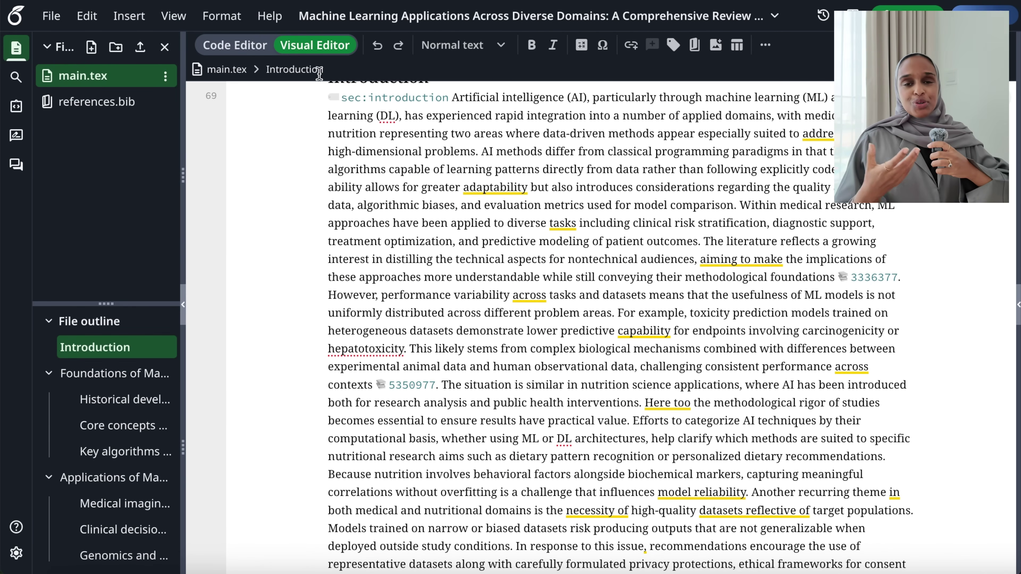
# Look over the review's LaTeX source in the code editor and return to the visual editor.
pyautogui.click(247, 47)
pyautogui.scroll(-5, 436, 298)
pyautogui.scroll(10, 435, 298)
pyautogui.click(317, 46)
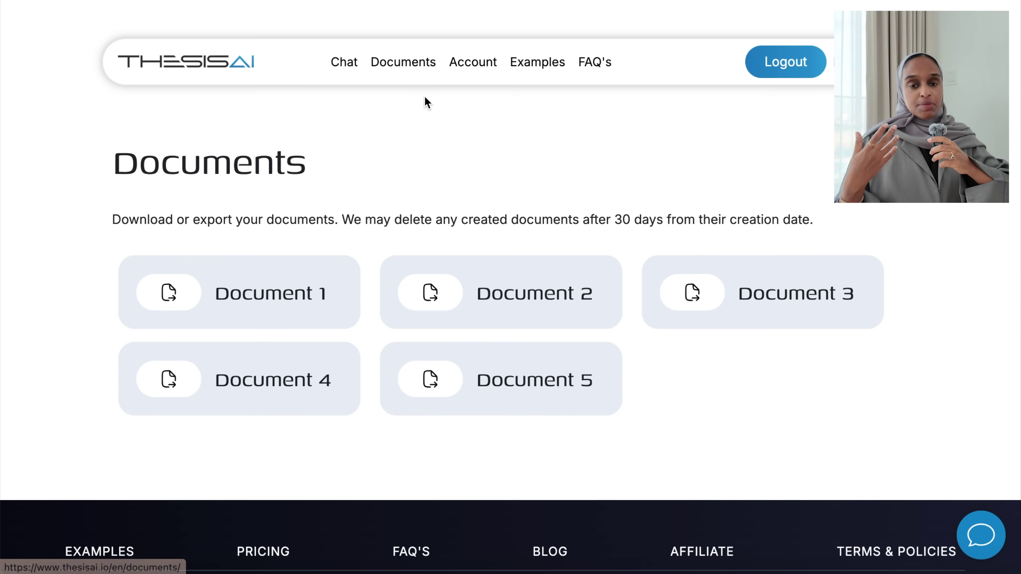
# Switch to ThesisAI's documents list and show the download, export and edit options for Document 4, followed by Document 5.
pyautogui.scroll(-2, 425, 99)
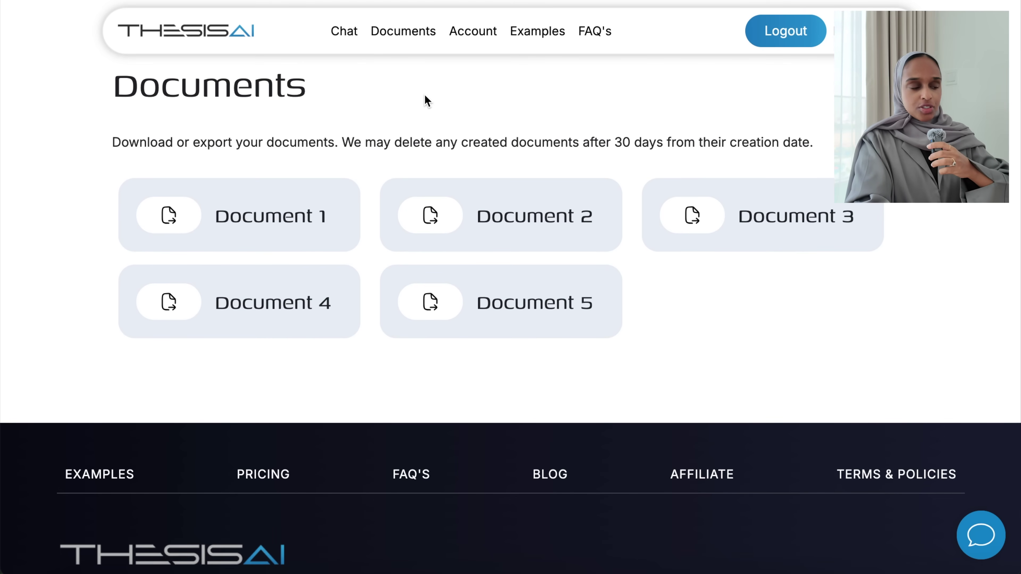
pyautogui.click(400, 31)
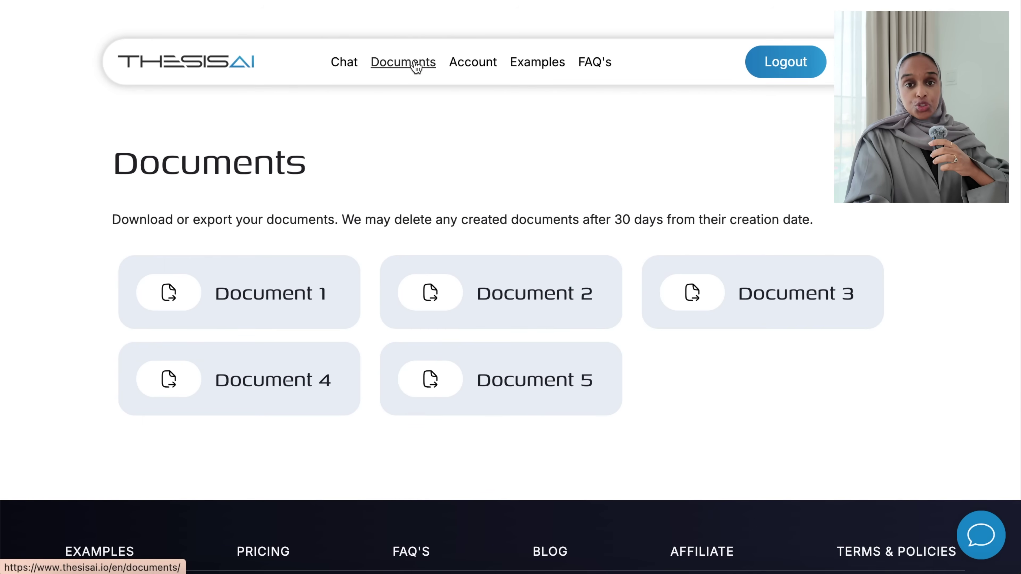
pyautogui.scroll(-5, 416, 203)
pyautogui.click(339, 209)
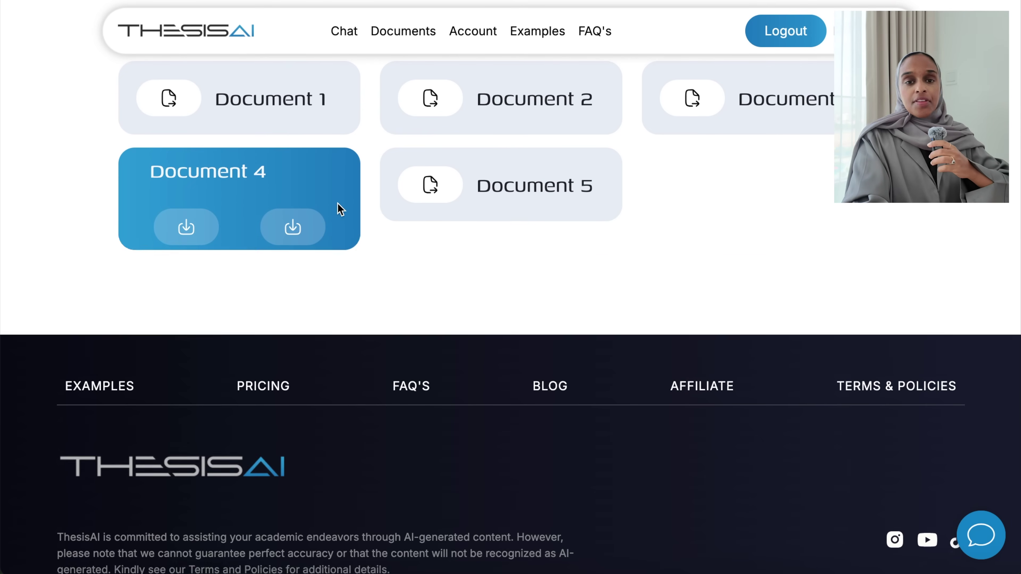
pyautogui.scroll(-2, 490, 270)
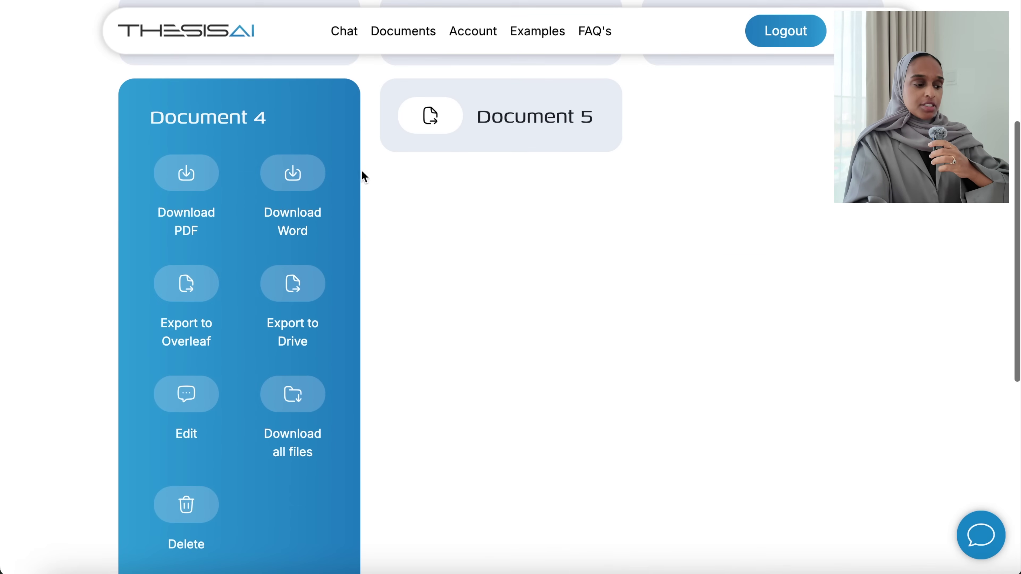
pyautogui.click(551, 109)
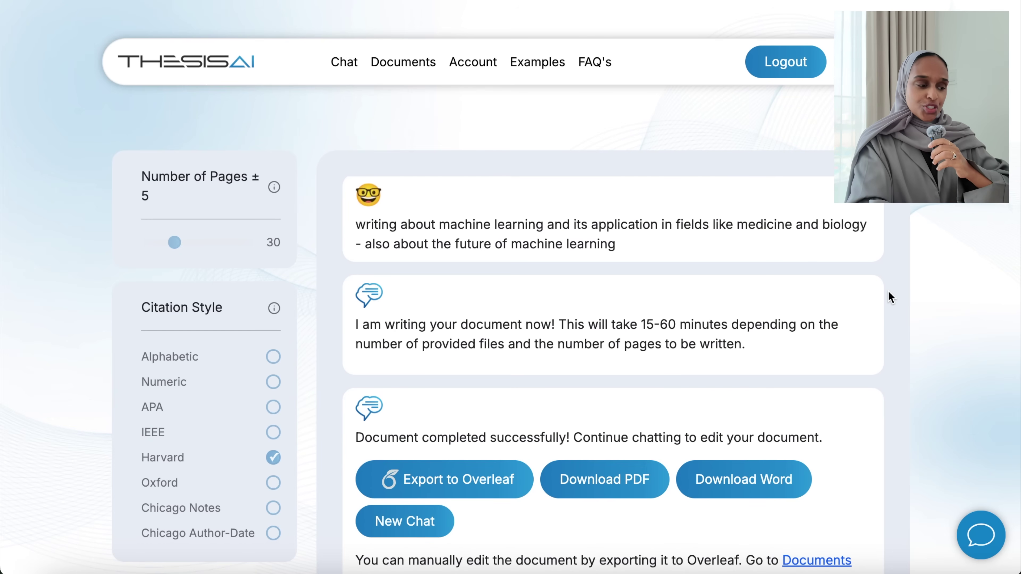
# Look through the completed 30-page Harvard-style document's chat for its export options and edit message box.
pyautogui.scroll(-15, 890, 297)
pyautogui.scroll(3, 891, 297)
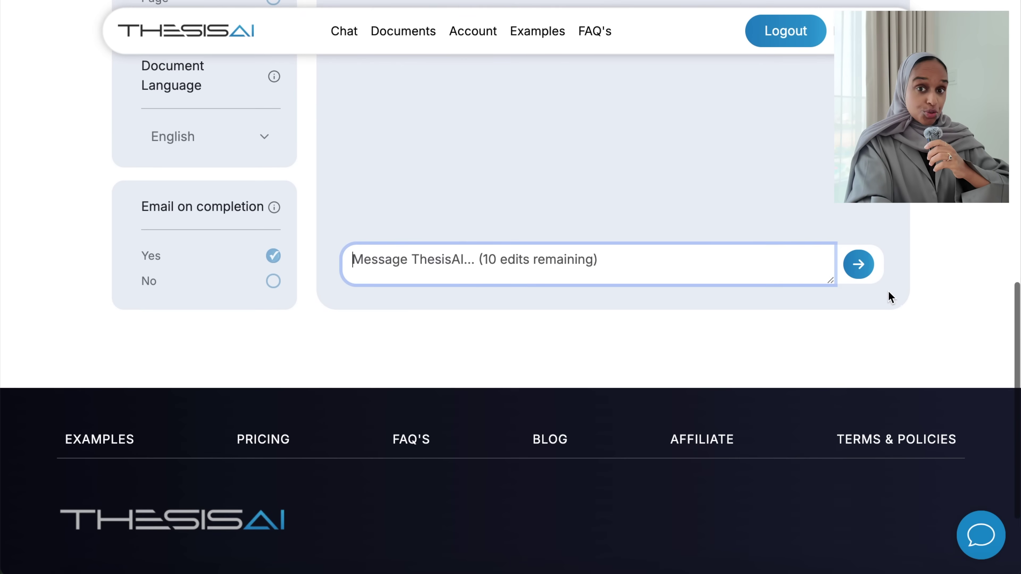
pyautogui.scroll(5, 599, 220)
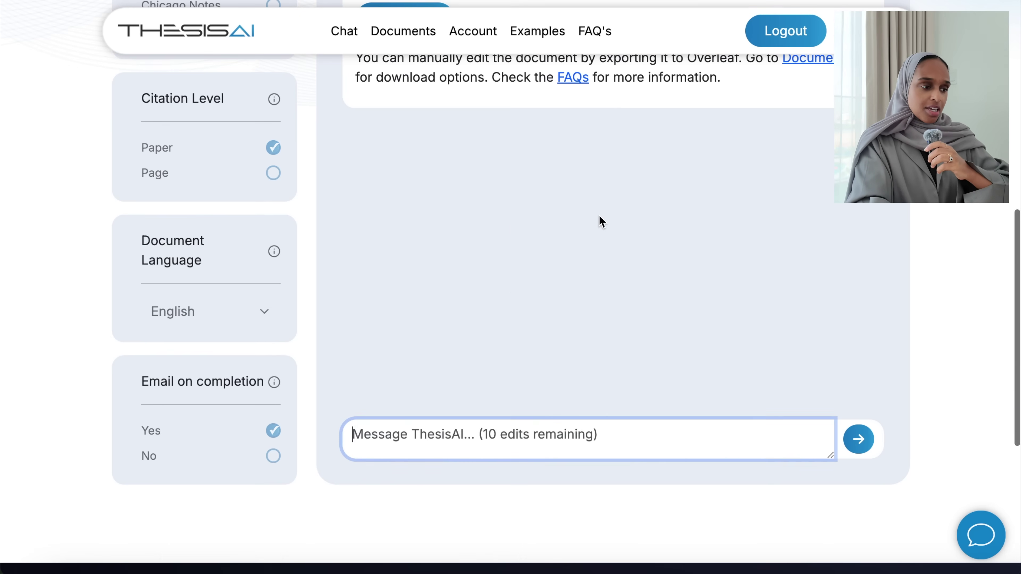
pyautogui.scroll(1, 599, 220)
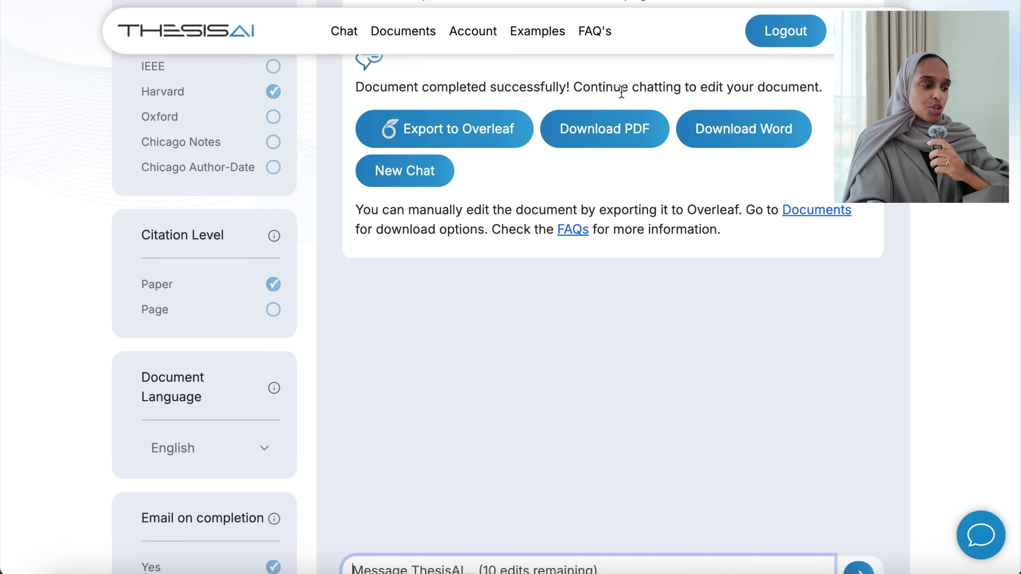
# Using the PDF's contents list, ask ThesisAI to remove chapter 6 (ethics), expand chapter 5 in more detail and extend chapter 4 (applications in broader fields).
pyautogui.scroll(-5, 679, 285)
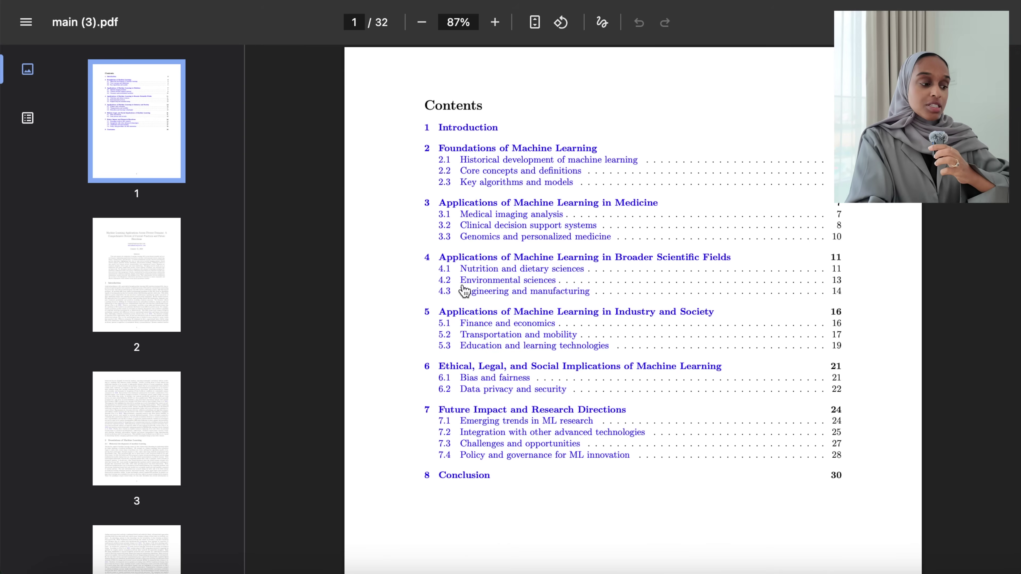
pyautogui.scroll(3, 467, 289)
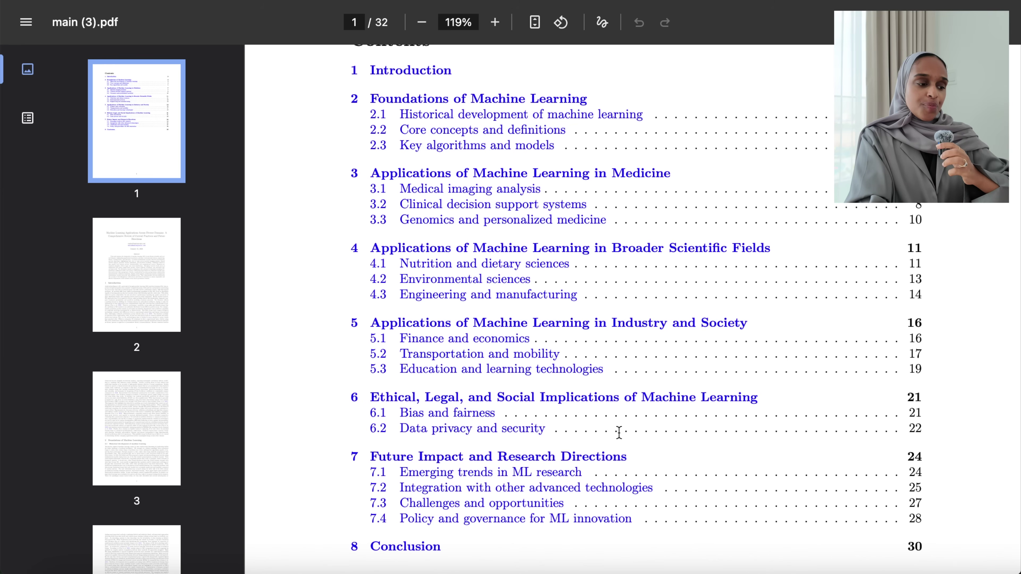
pyautogui.scroll(2, 619, 432)
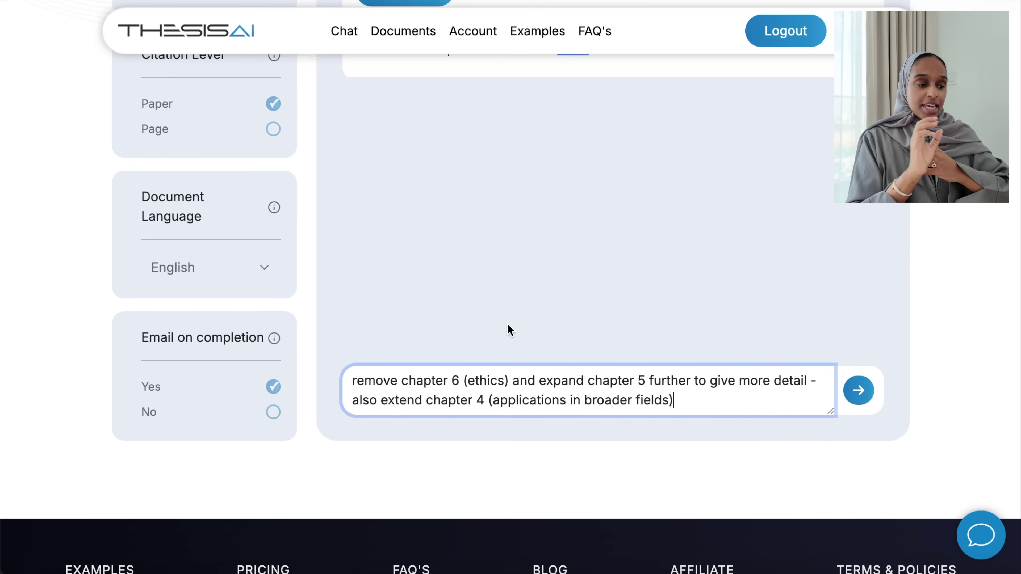
pyautogui.click(858, 390)
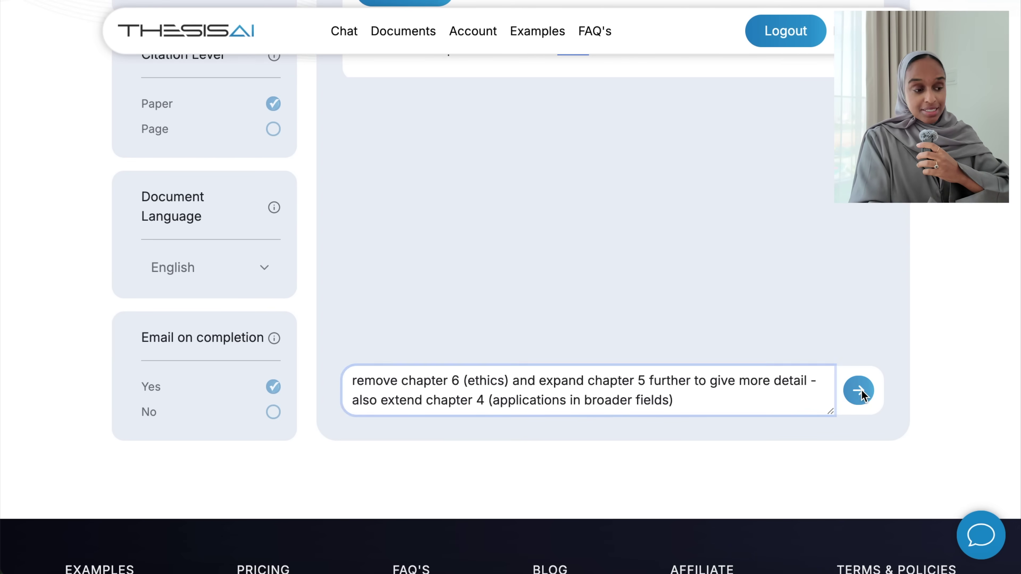
pyautogui.scroll(2, 872, 341)
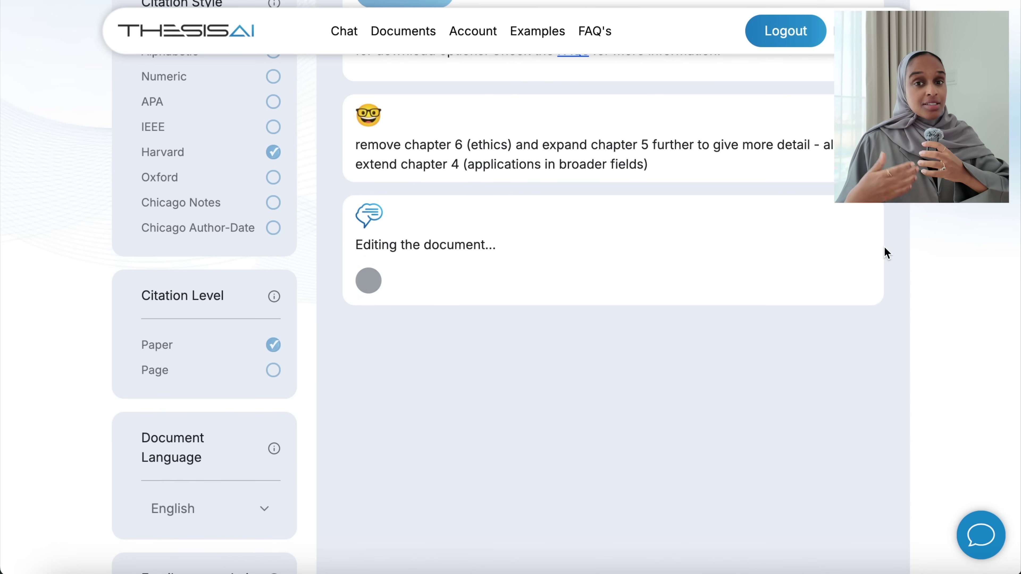
pyautogui.scroll(-7, 887, 253)
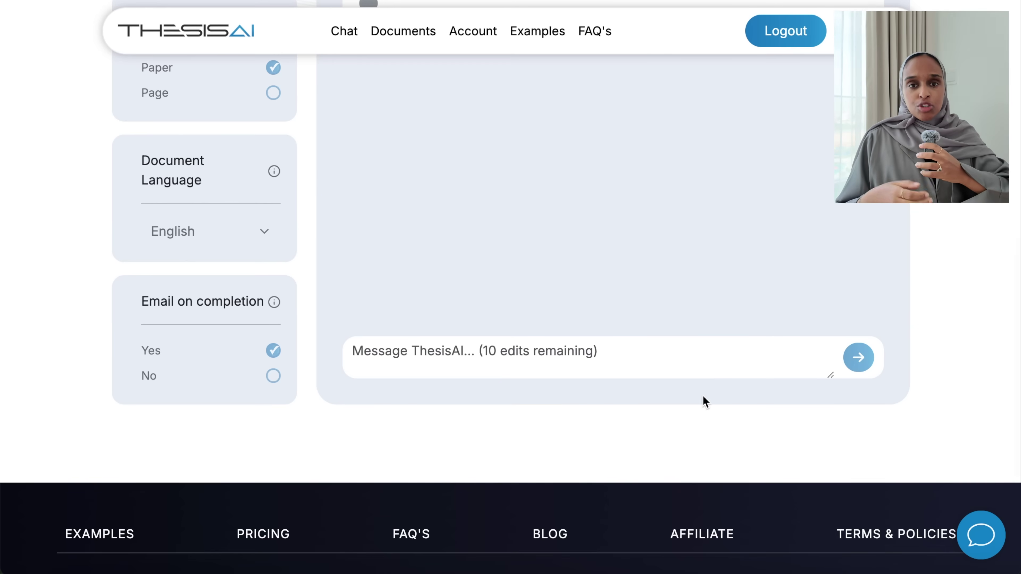
pyautogui.scroll(9, 847, 224)
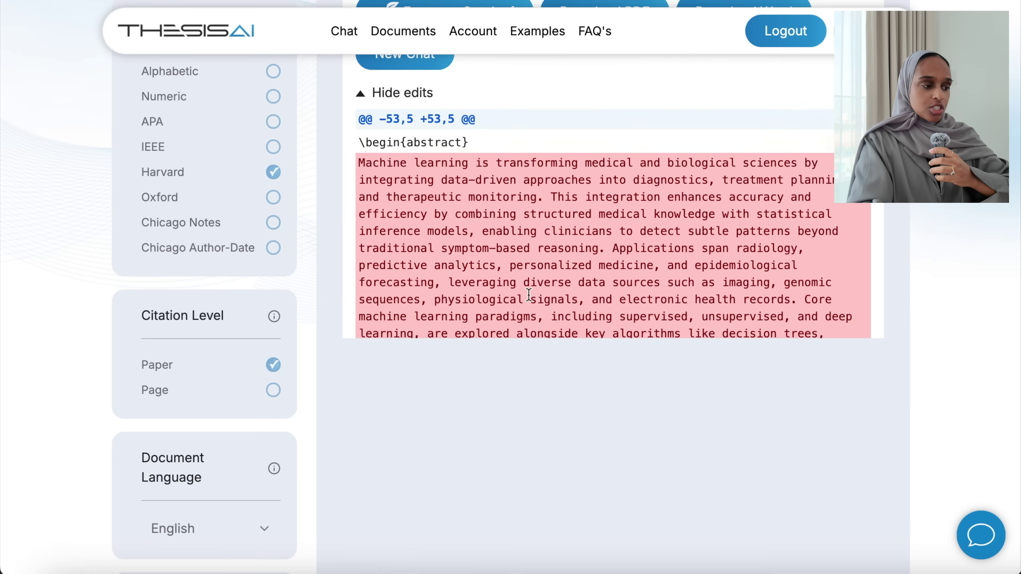
# Review the shown edits, comparing the removed text in the abstract with the newly added passages.
pyautogui.scroll(-10, 529, 294)
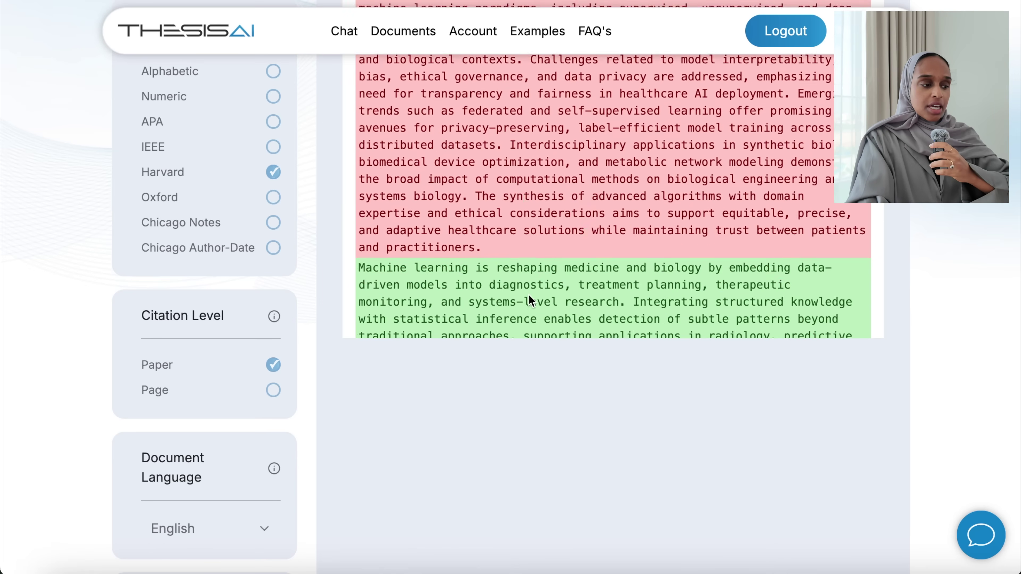
pyautogui.scroll(15, 529, 299)
pyautogui.scroll(-5, 501, 303)
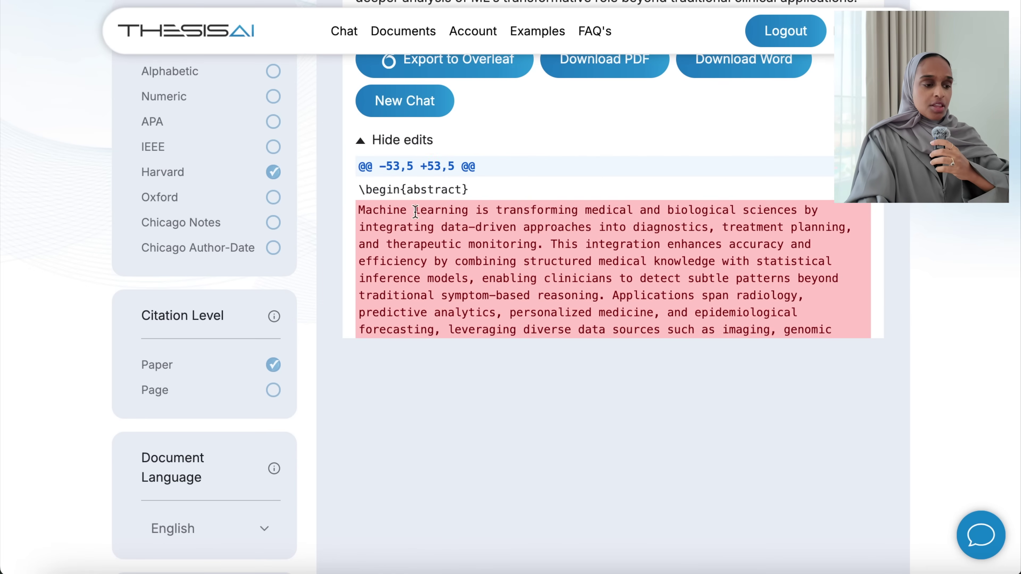
pyautogui.scroll(-15, 458, 240)
pyautogui.scroll(15, 459, 242)
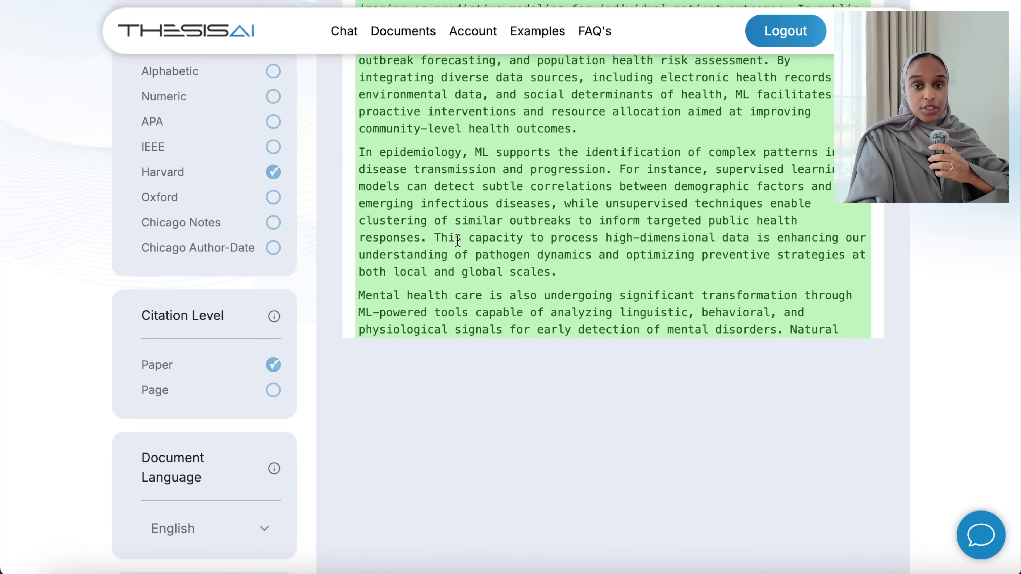
pyautogui.scroll(10, 458, 240)
# Export the edited document to Overleaf and look through its text up to core concepts and its file outline.
pyautogui.click(478, 269)
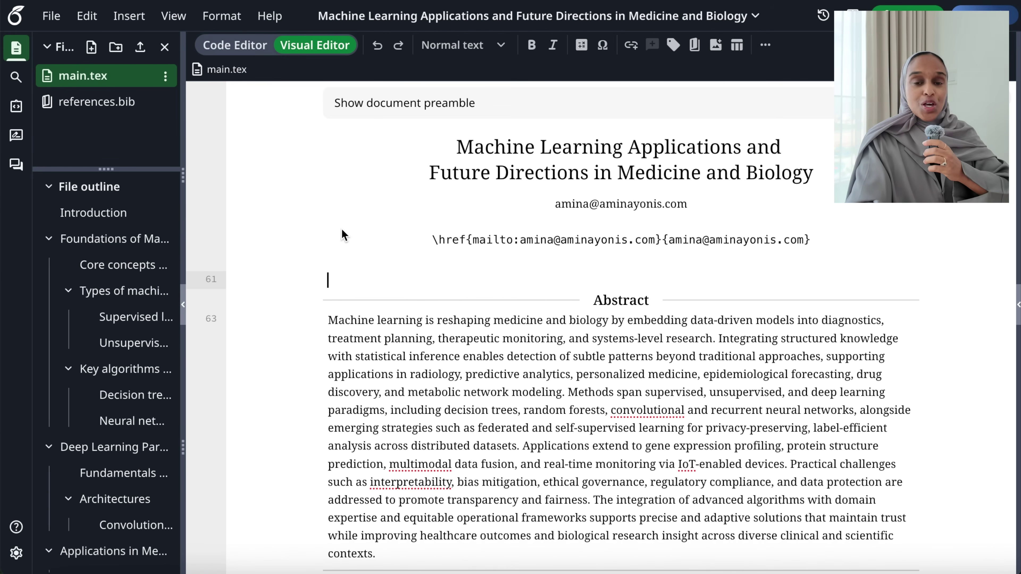
pyautogui.scroll(-8, 341, 229)
pyautogui.scroll(-15, 341, 229)
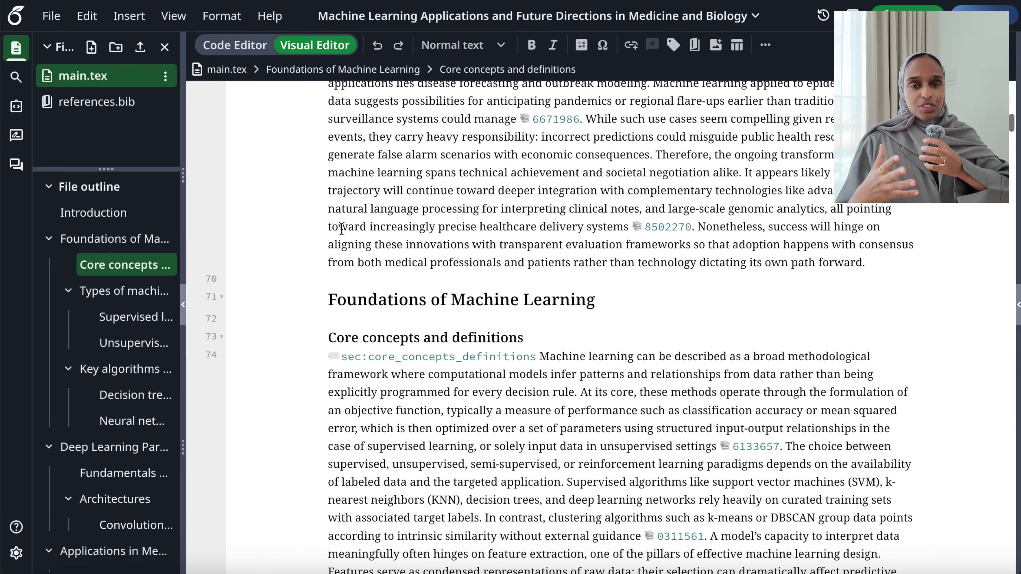
pyautogui.scroll(-12, 80, 345)
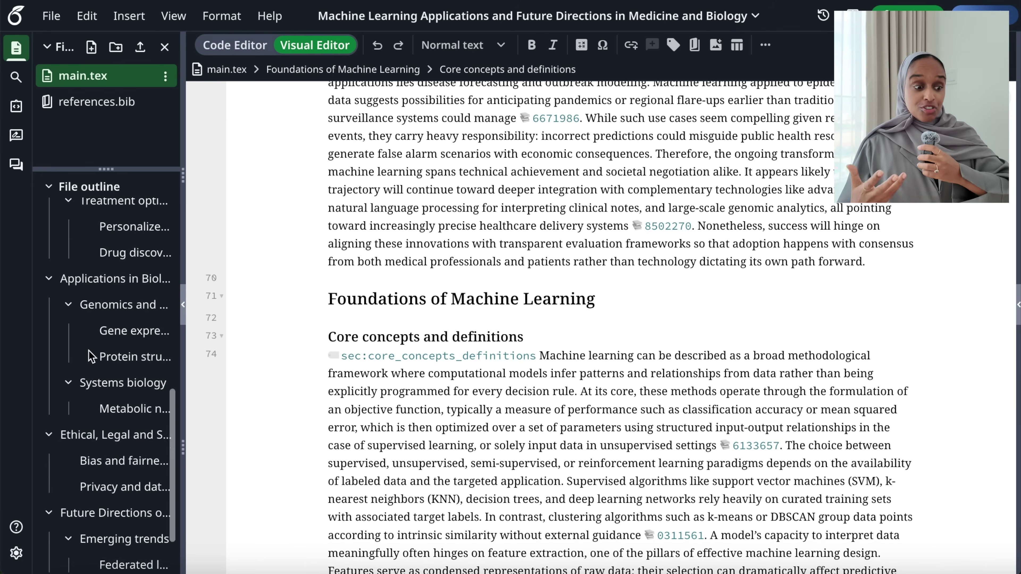
pyautogui.scroll(2, 70, 340)
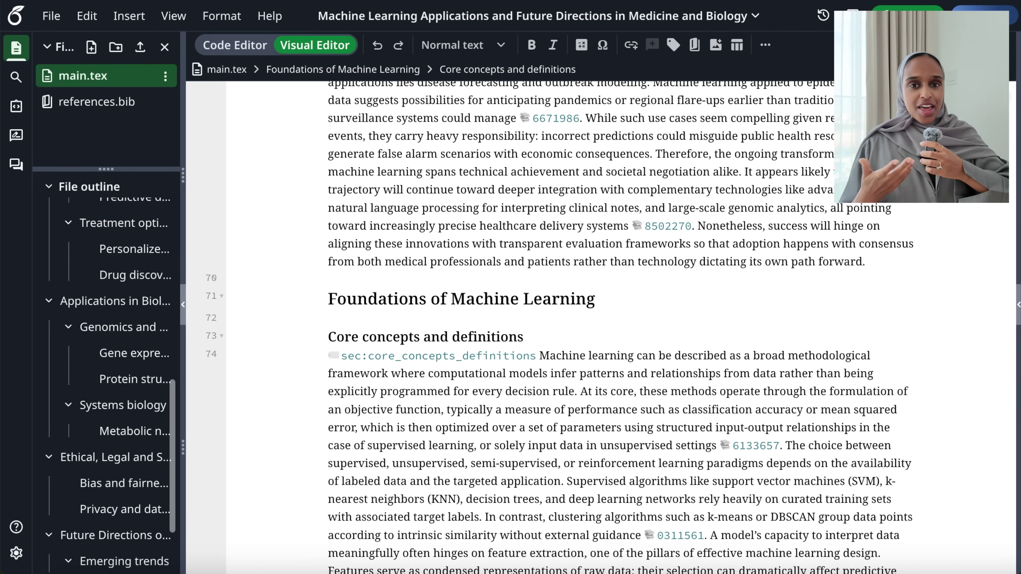